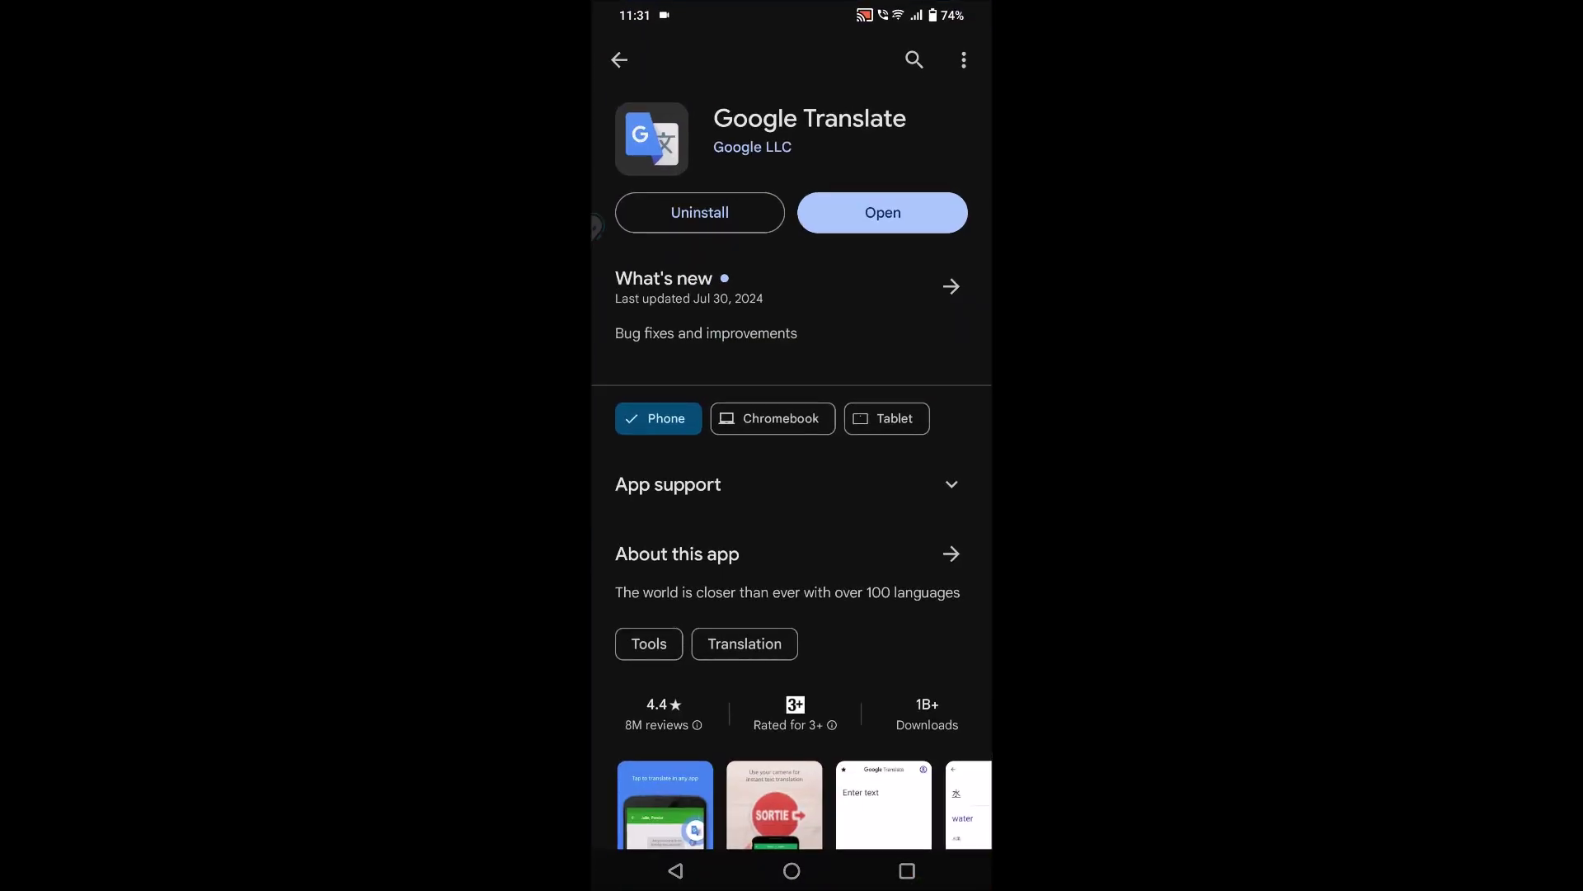
Launch the installed Google Translate app from the Play Store search results.
{"action": "left_click", "coordinate": [675, 870]}
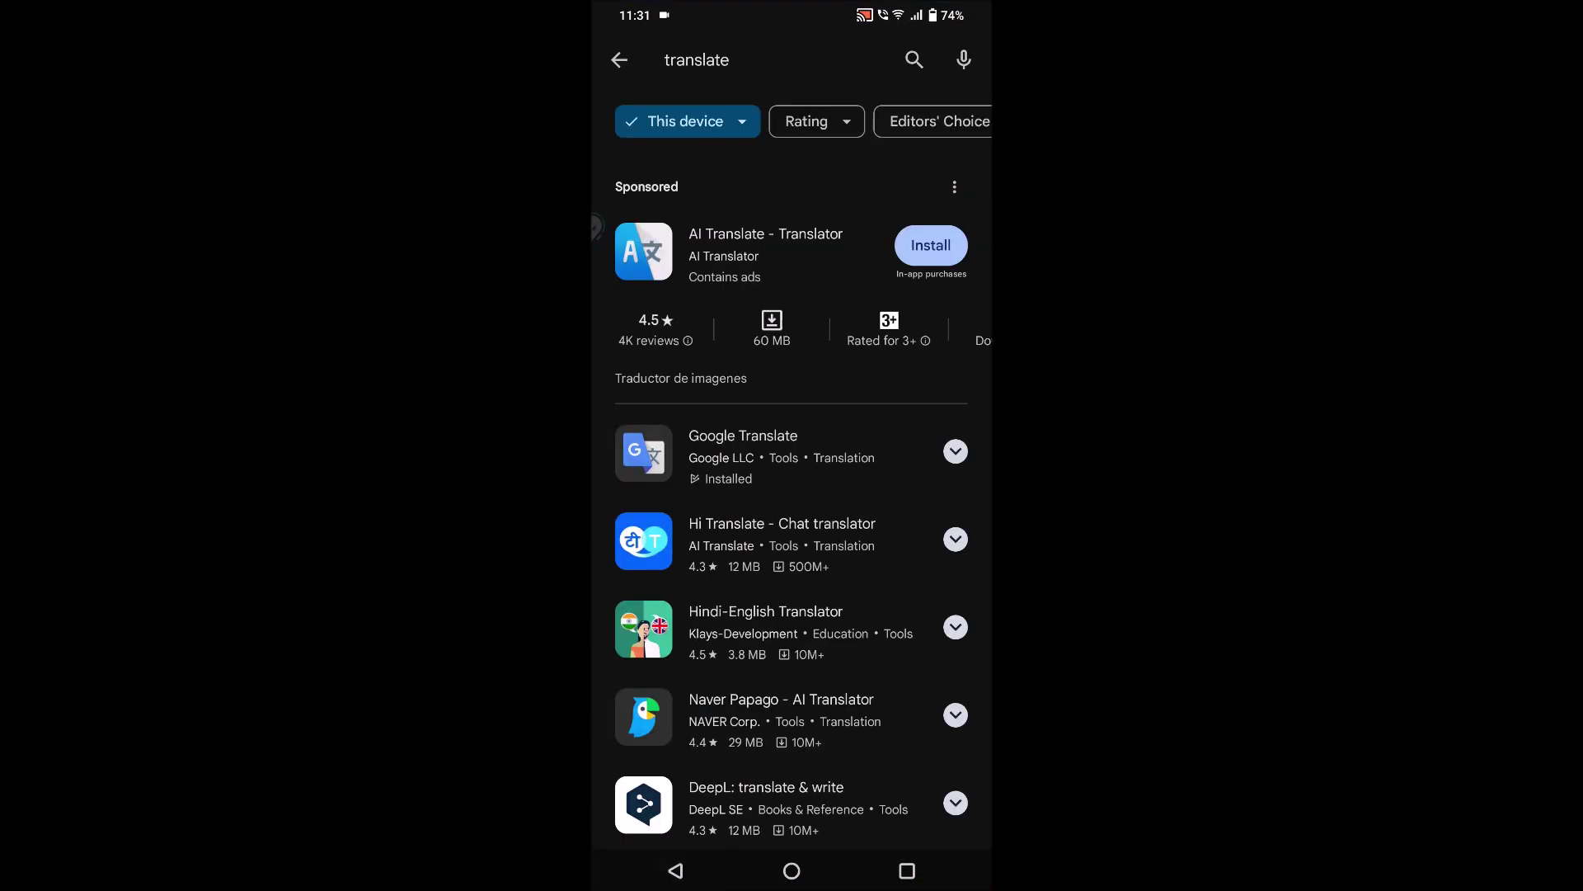
{"action": "left_click", "coordinate": [742, 452]}
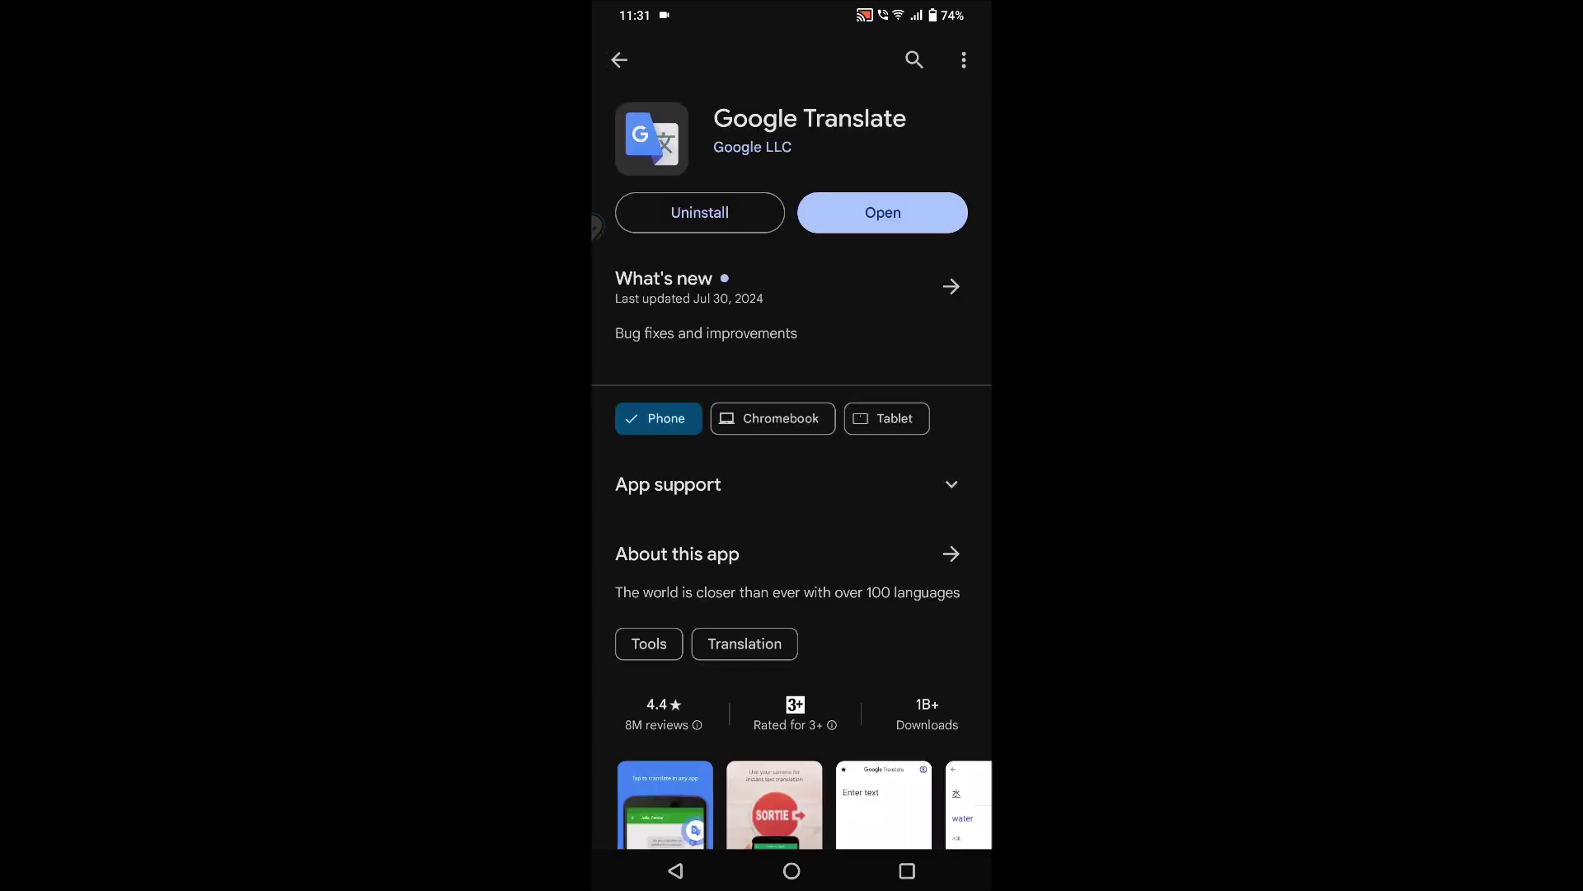
{"action": "left_click", "coordinate": [883, 211]}
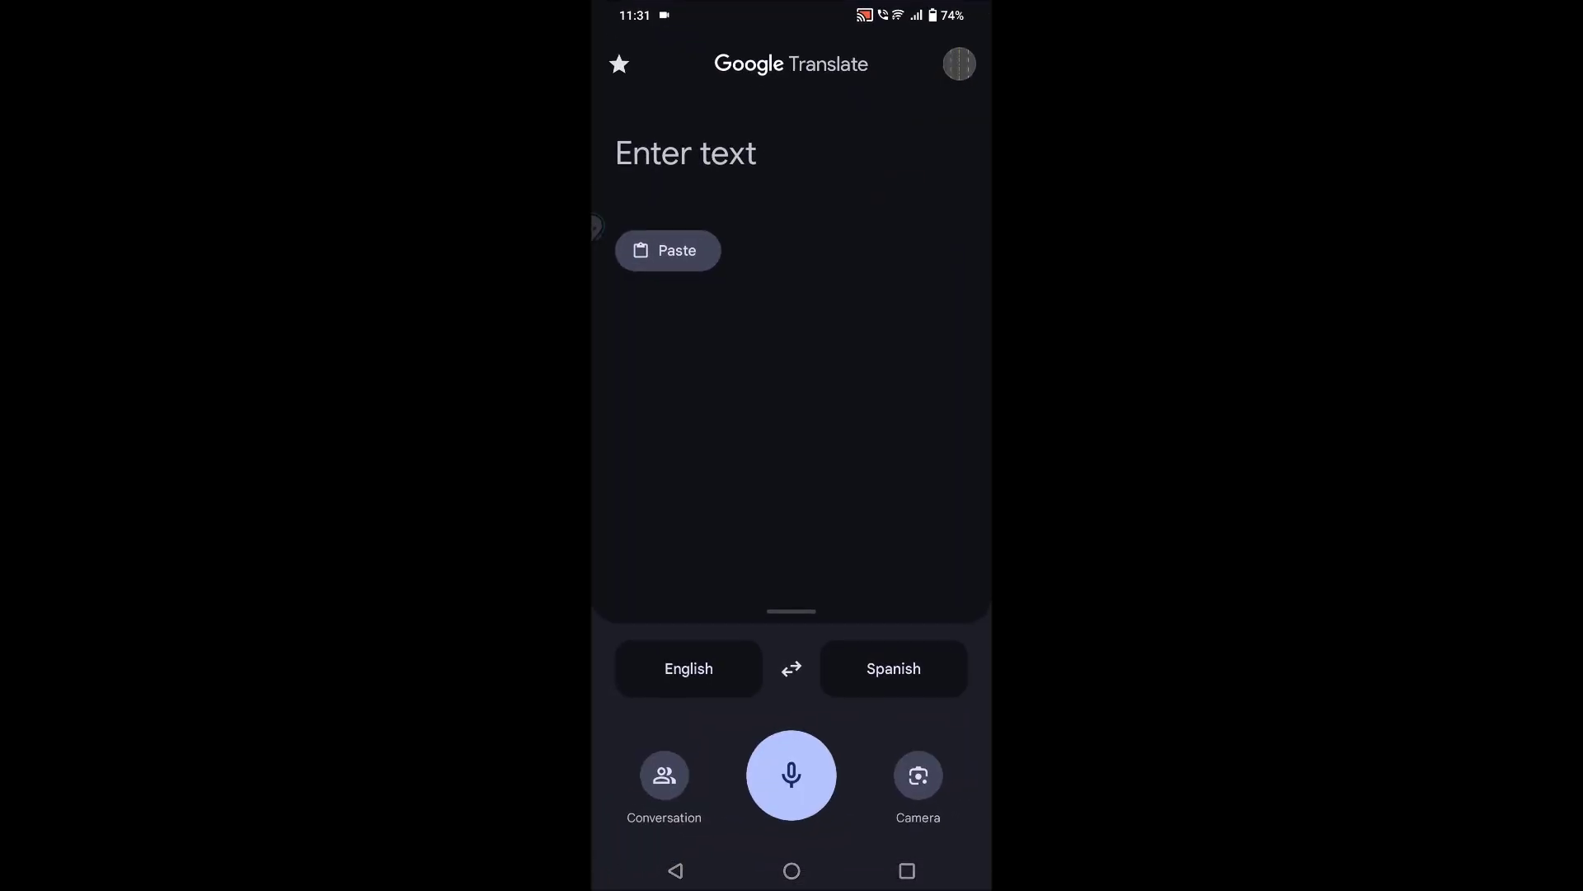
{"action": "left_click_drag", "start_coordinate": [819, 453], "coordinate": [698, 530]}
Set the translation direction to Amharic → English.
{"action": "left_click", "coordinate": [727, 673]}
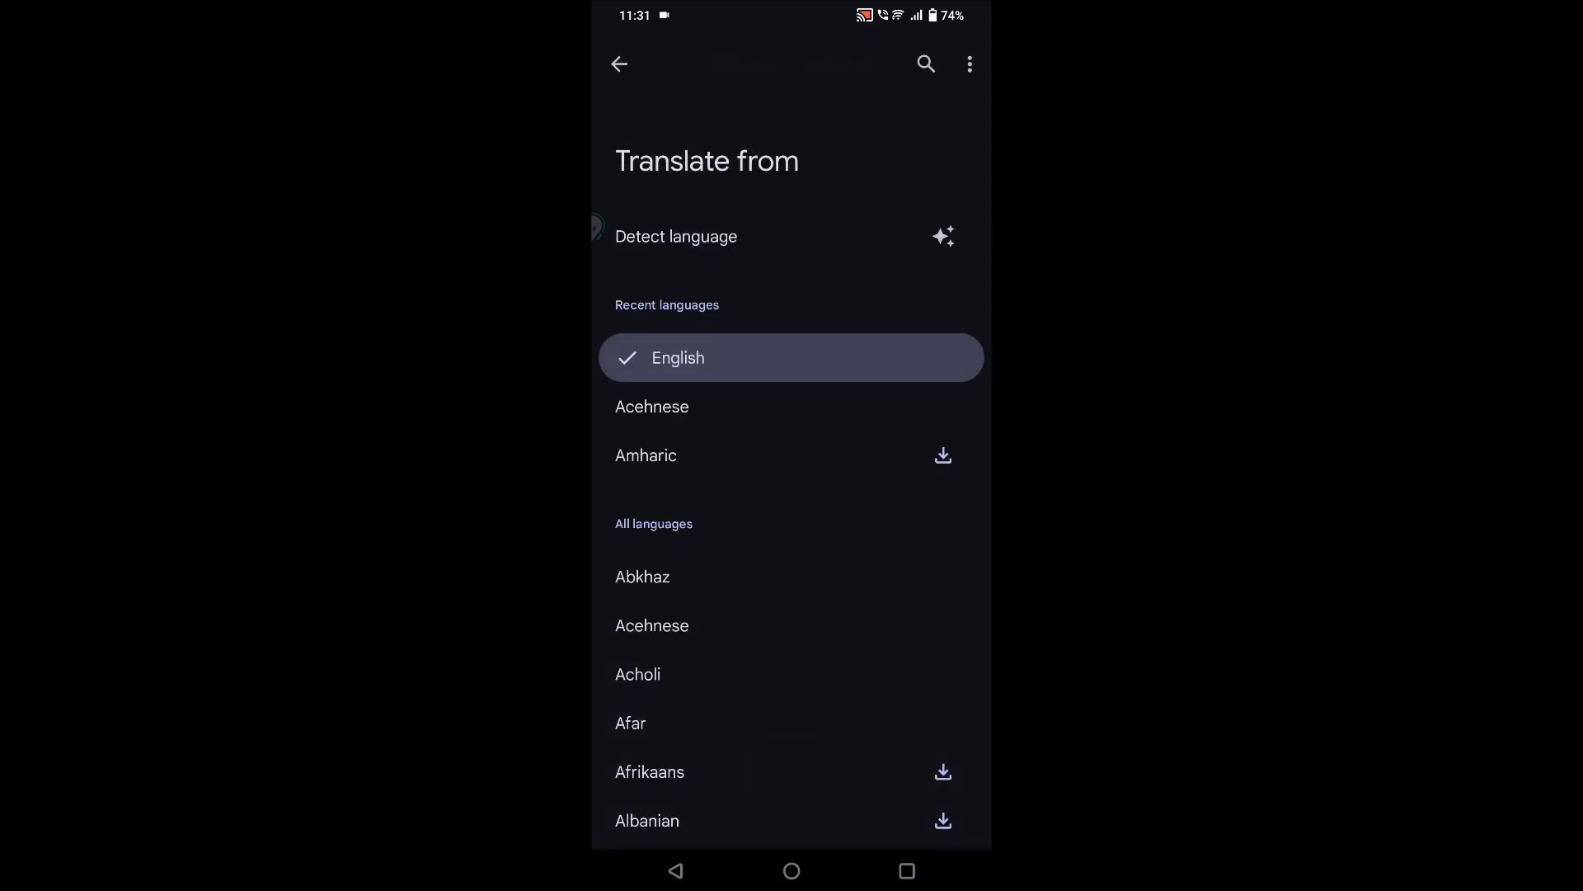
{"action": "left_click", "coordinate": [706, 459]}
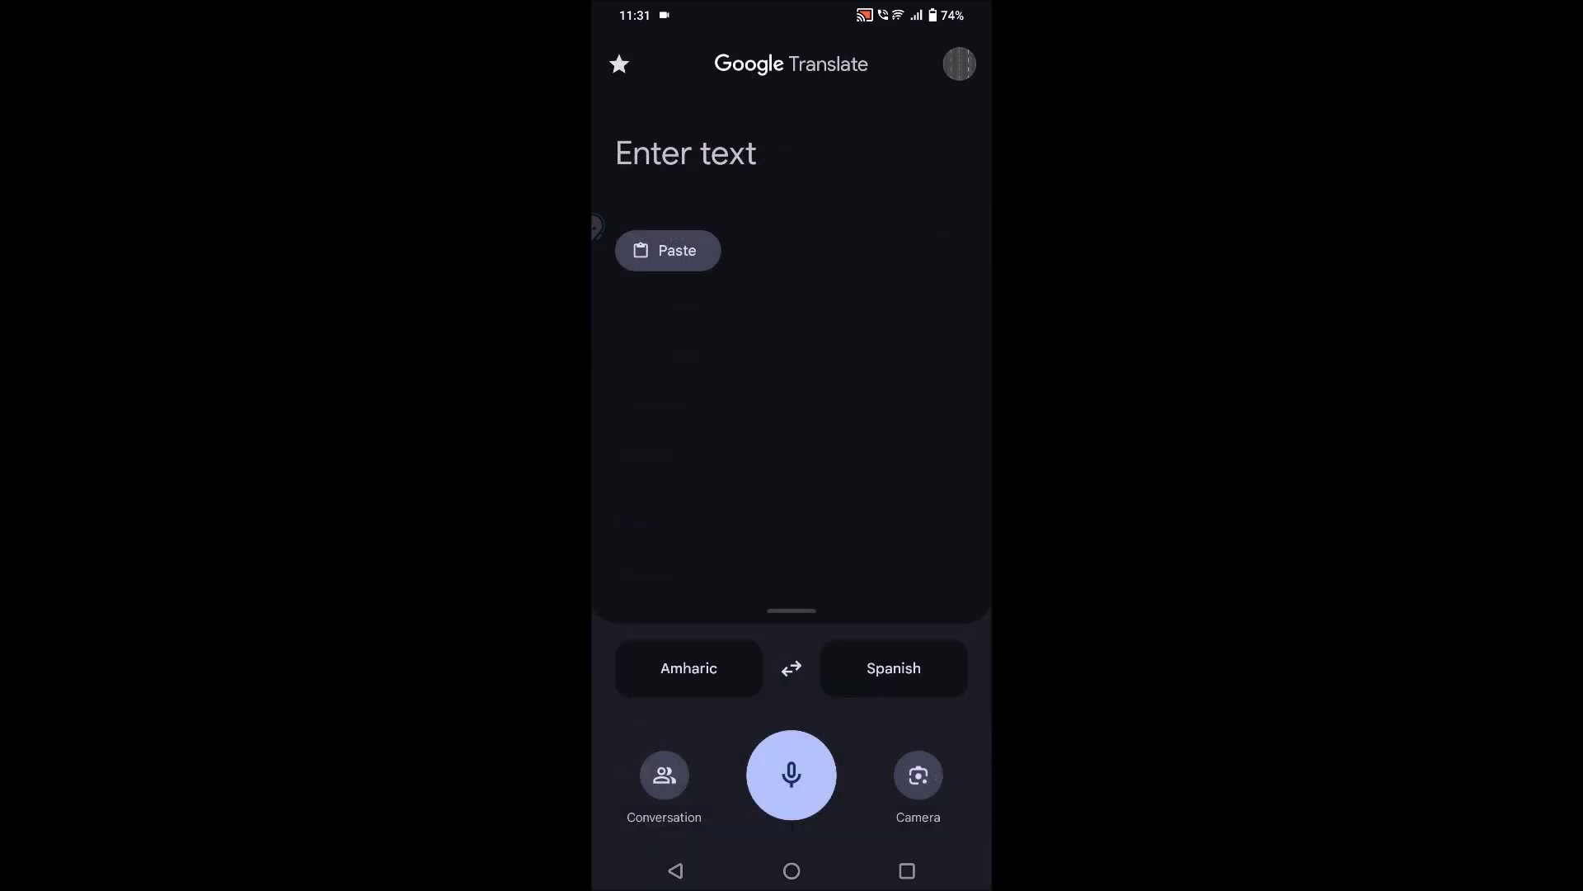
{"action": "left_click", "coordinate": [908, 662]}
{"action": "left_click", "coordinate": [652, 379]}
Paste the copied Amharic greeting so it translates as 'how are you?'.
{"action": "left_click", "coordinate": [673, 156]}
{"action": "left_click", "coordinate": [647, 125]}
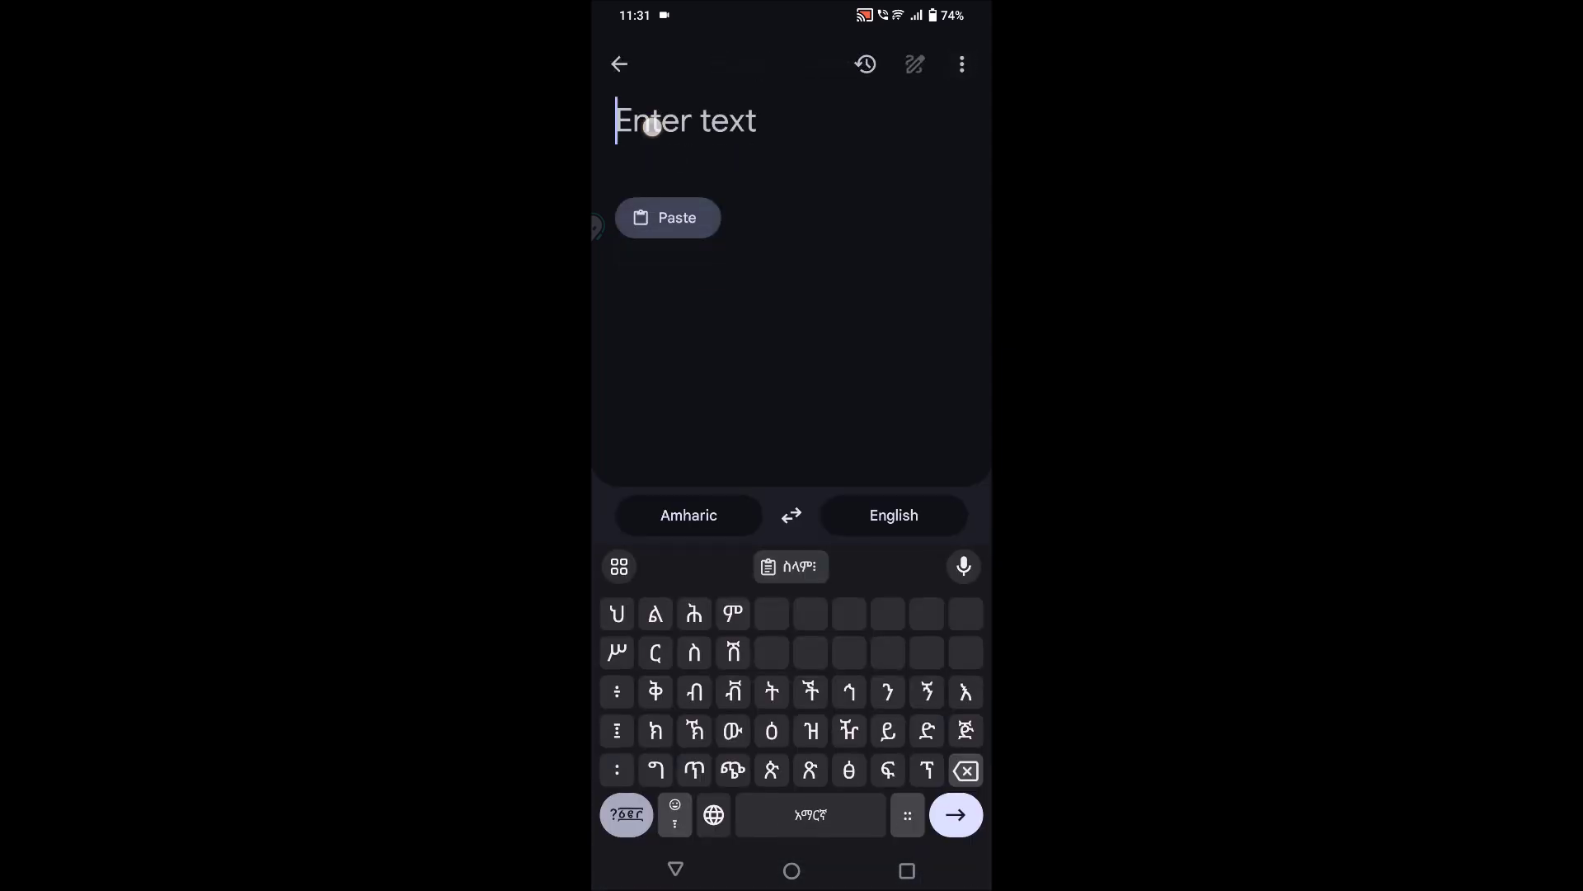
{"action": "left_click", "coordinate": [668, 217]}
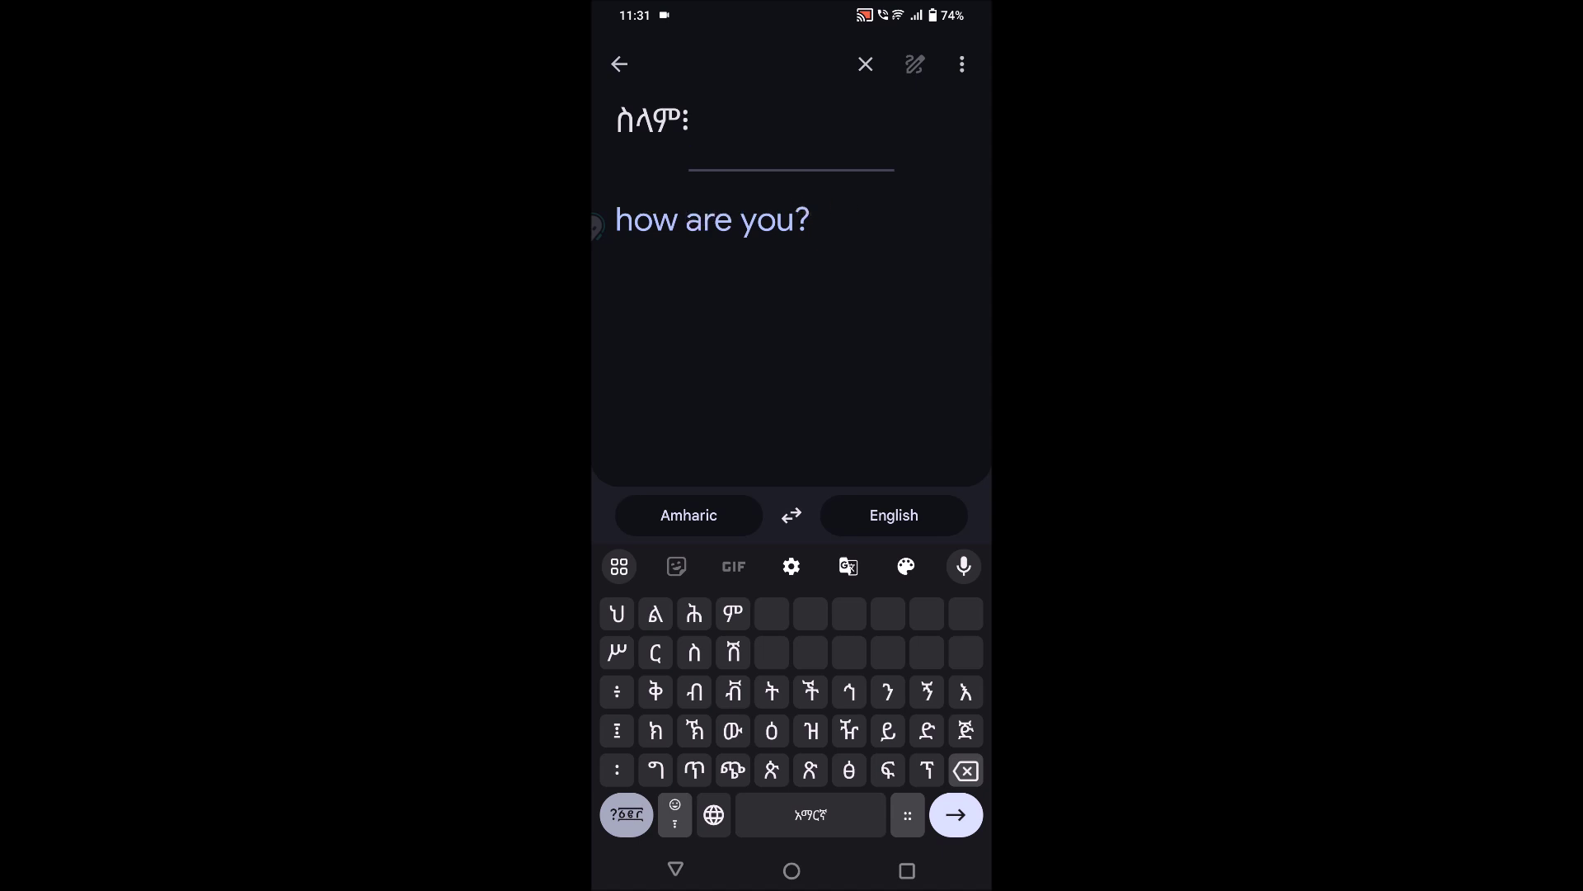
{"action": "left_click", "coordinate": [673, 868]}
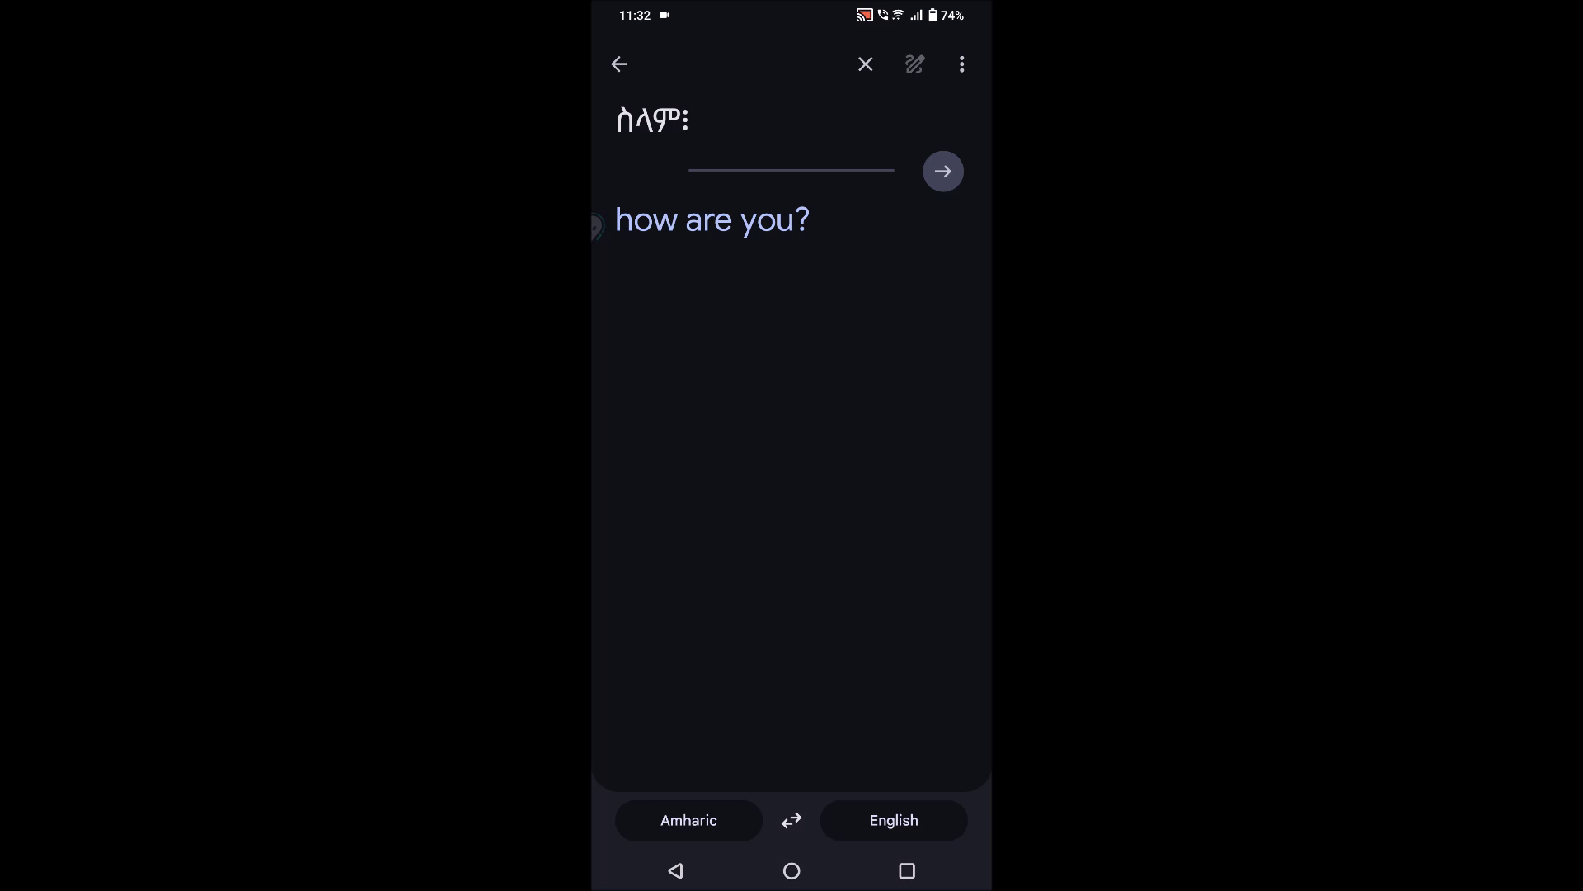
{"action": "left_click", "coordinate": [649, 118]}
Show the full result and play the Amharic greeting and the 'how are you?' translation aloud.
{"action": "left_click", "coordinate": [828, 226]}
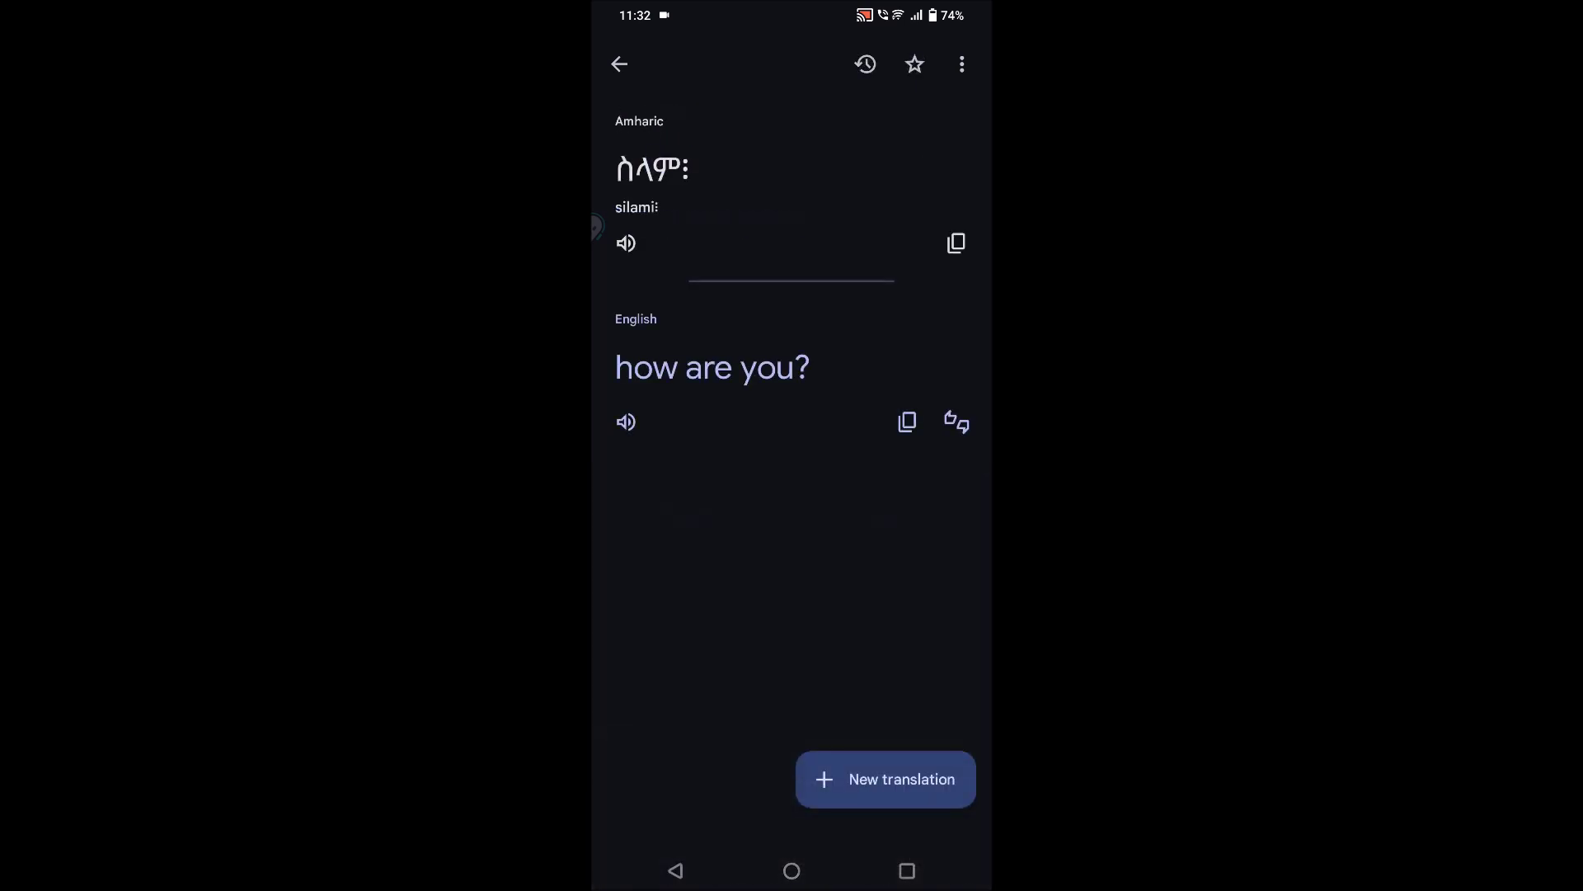
{"action": "left_click", "coordinate": [626, 243]}
{"action": "left_click", "coordinate": [626, 243]}
{"action": "left_click", "coordinate": [626, 421]}
Replace the Amharic input with a newly typed Amharic word that translates to 'Fruits'.
{"action": "left_click", "coordinate": [698, 159]}
{"action": "left_click_drag", "start_coordinate": [721, 711], "coordinate": [833, 728]}
{"action": "type", "text": "ብንወስድ ው"}
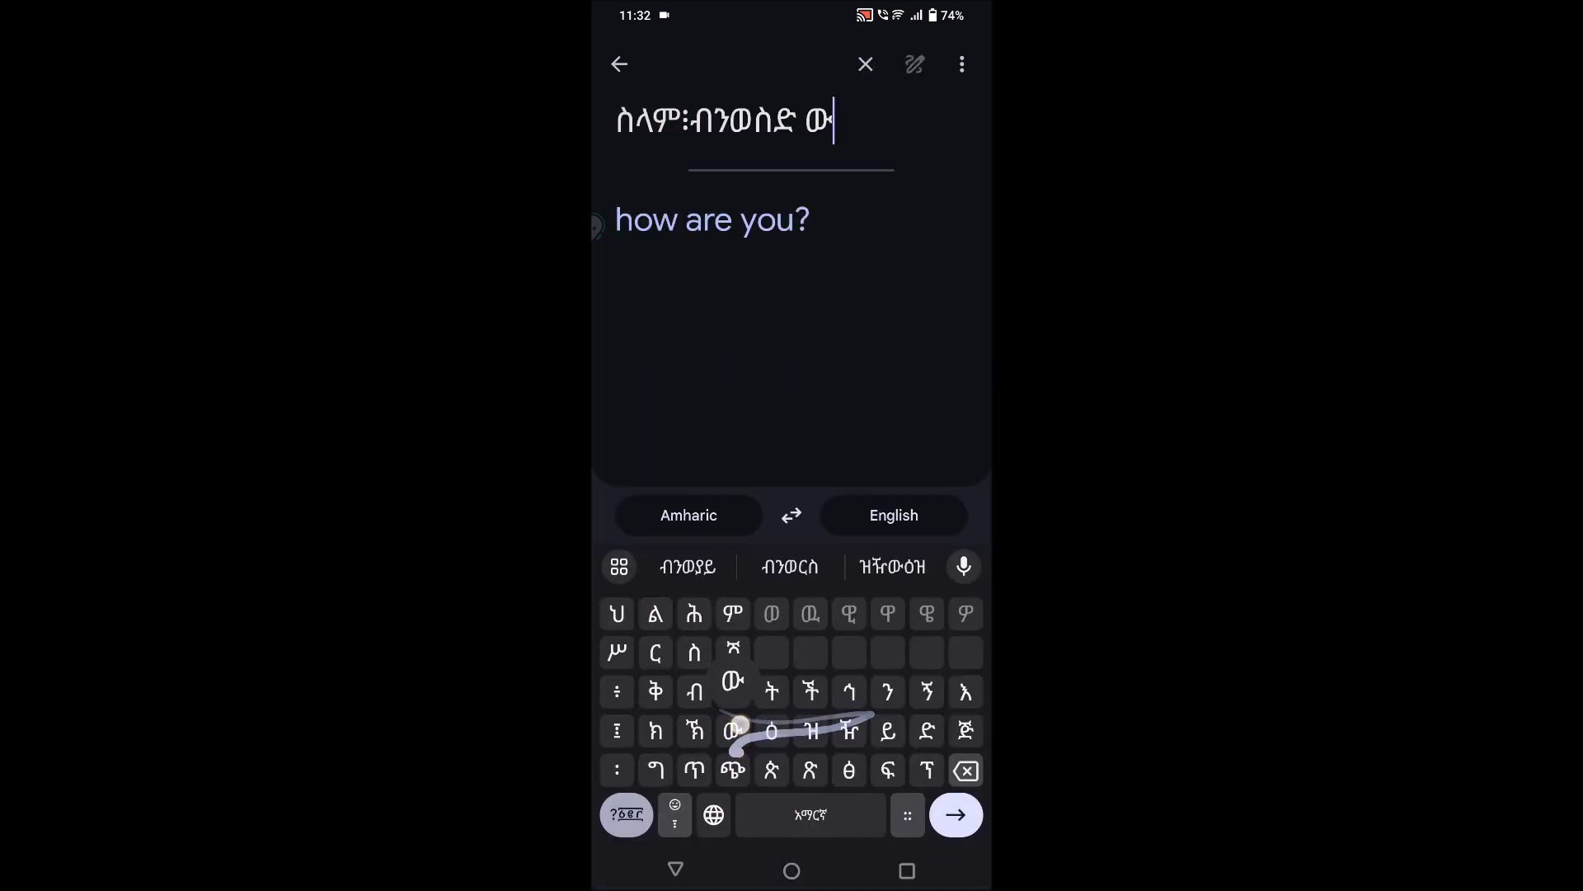
{"action": "type", "text": "ዕዝትዕጽዕ"}
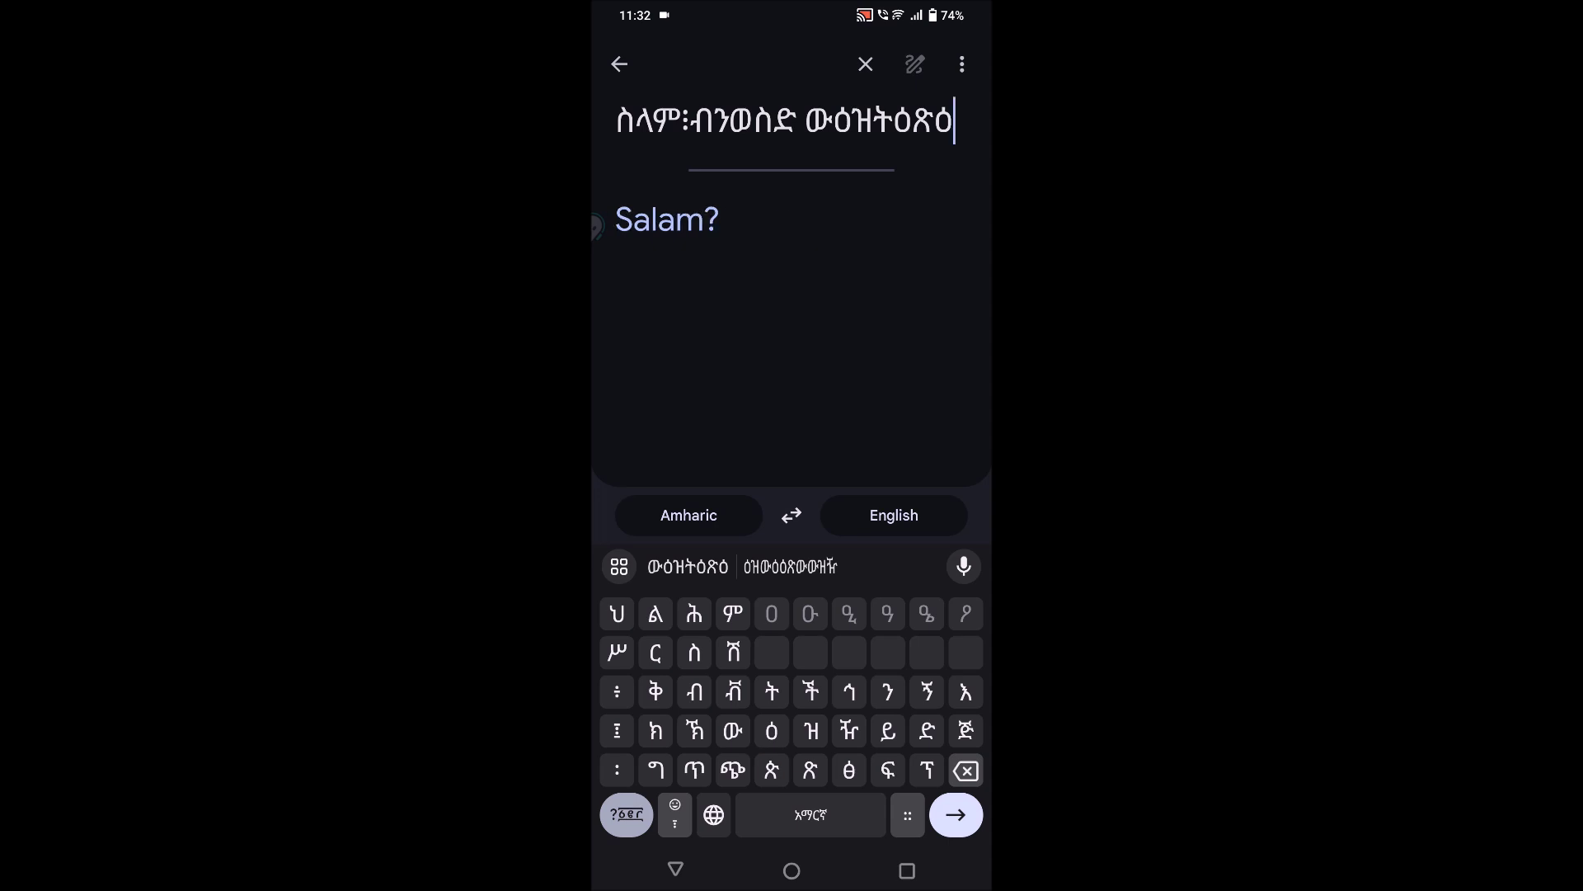
{"action": "key", "text": "BackSpace"}
{"action": "key", "text": "BackSpace"}
{"action": "key", "text": "BackSpace"}
{"action": "key", "text": "BackSpace"}
{"action": "key", "text": "BackSpace"}
{"action": "key", "text": "BackSpace"}
{"action": "key", "text": "BackSpace"}
{"action": "key", "text": "BackSpace"}
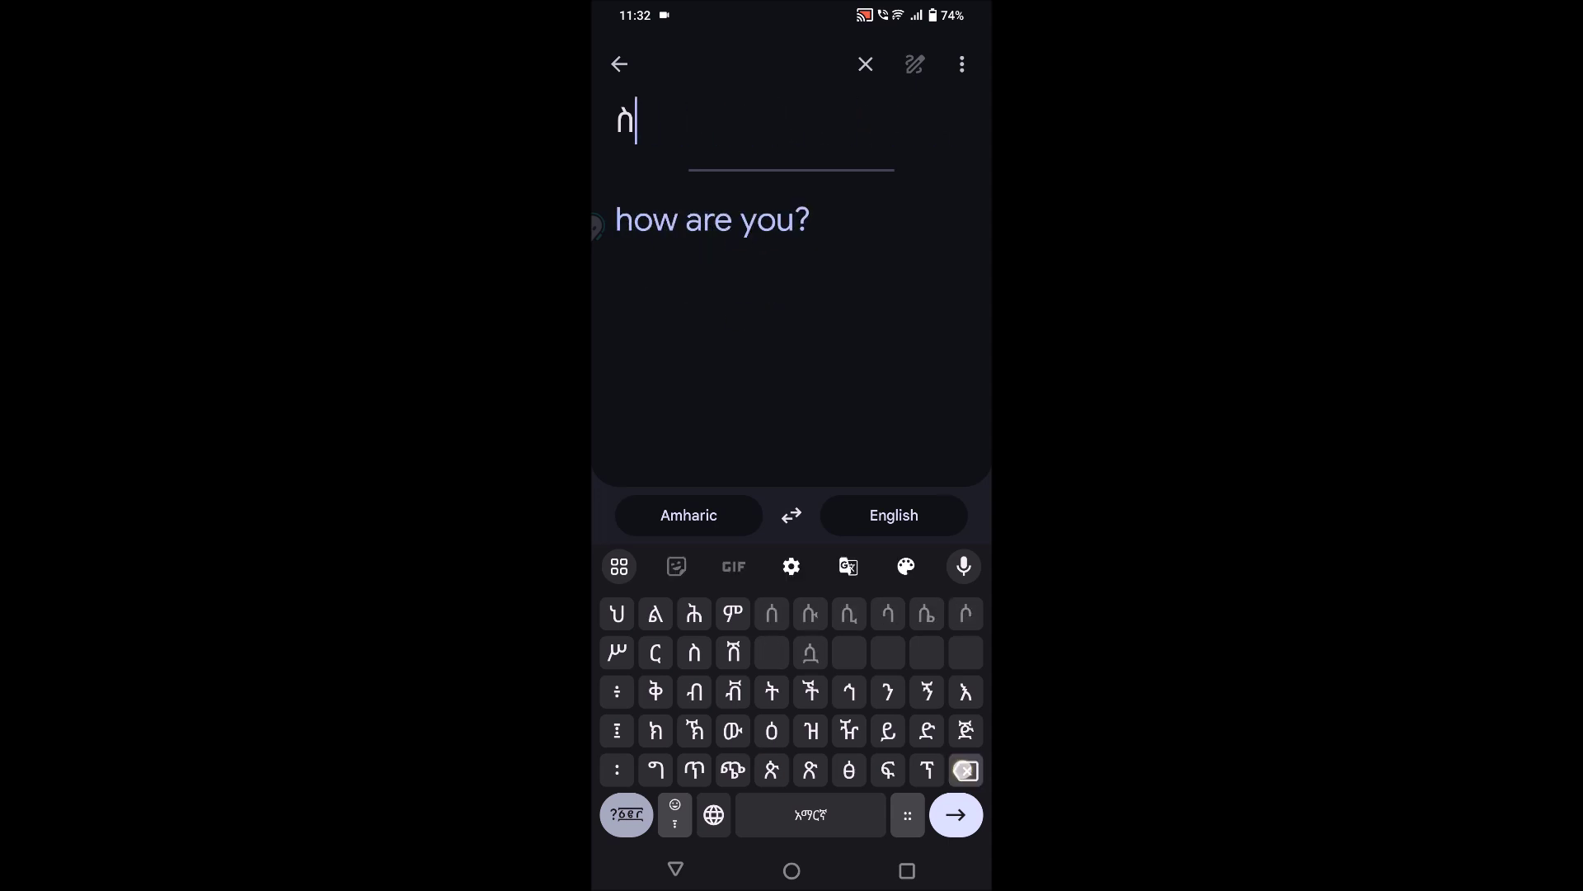
{"action": "key", "text": "BackSpace"}
{"action": "type", "text": "ዕጽውውዝዝ"}
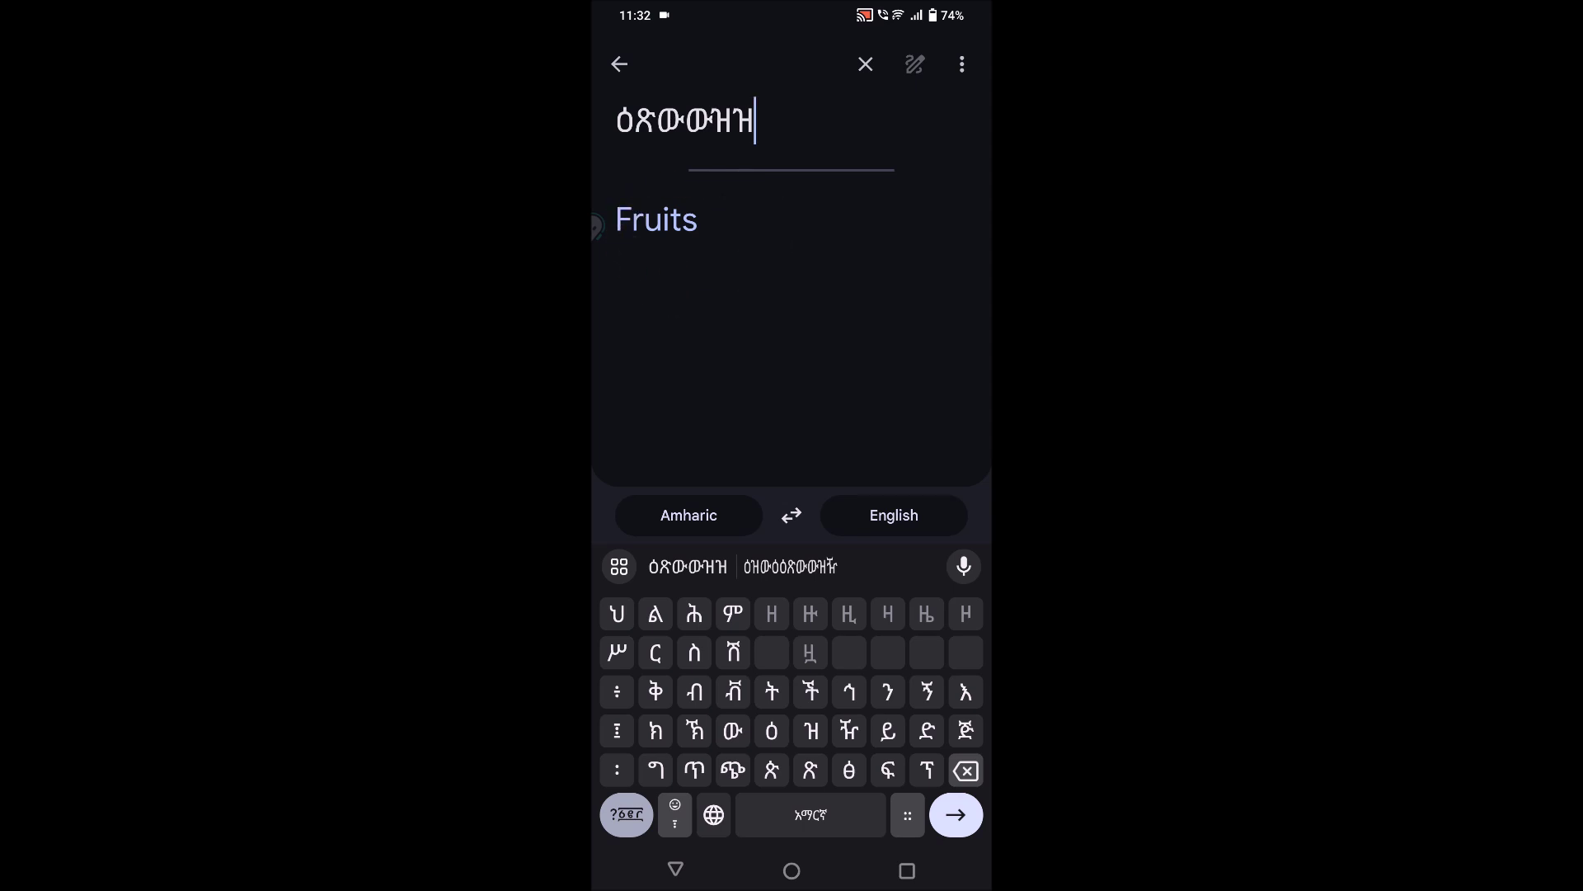
{"action": "mouse_move", "coordinate": [824, 823]}
{"action": "left_mouse_down"}
{"action": "mouse_move", "coordinate": [809, 815]}
{"action": "mouse_move", "coordinate": [823, 815]}
{"action": "left_mouse_up"}
{"action": "left_click", "coordinate": [824, 816]}
Switch the keyboard to English (UK) and show the recent apps list.
{"action": "left_click", "coordinate": [802, 391]}
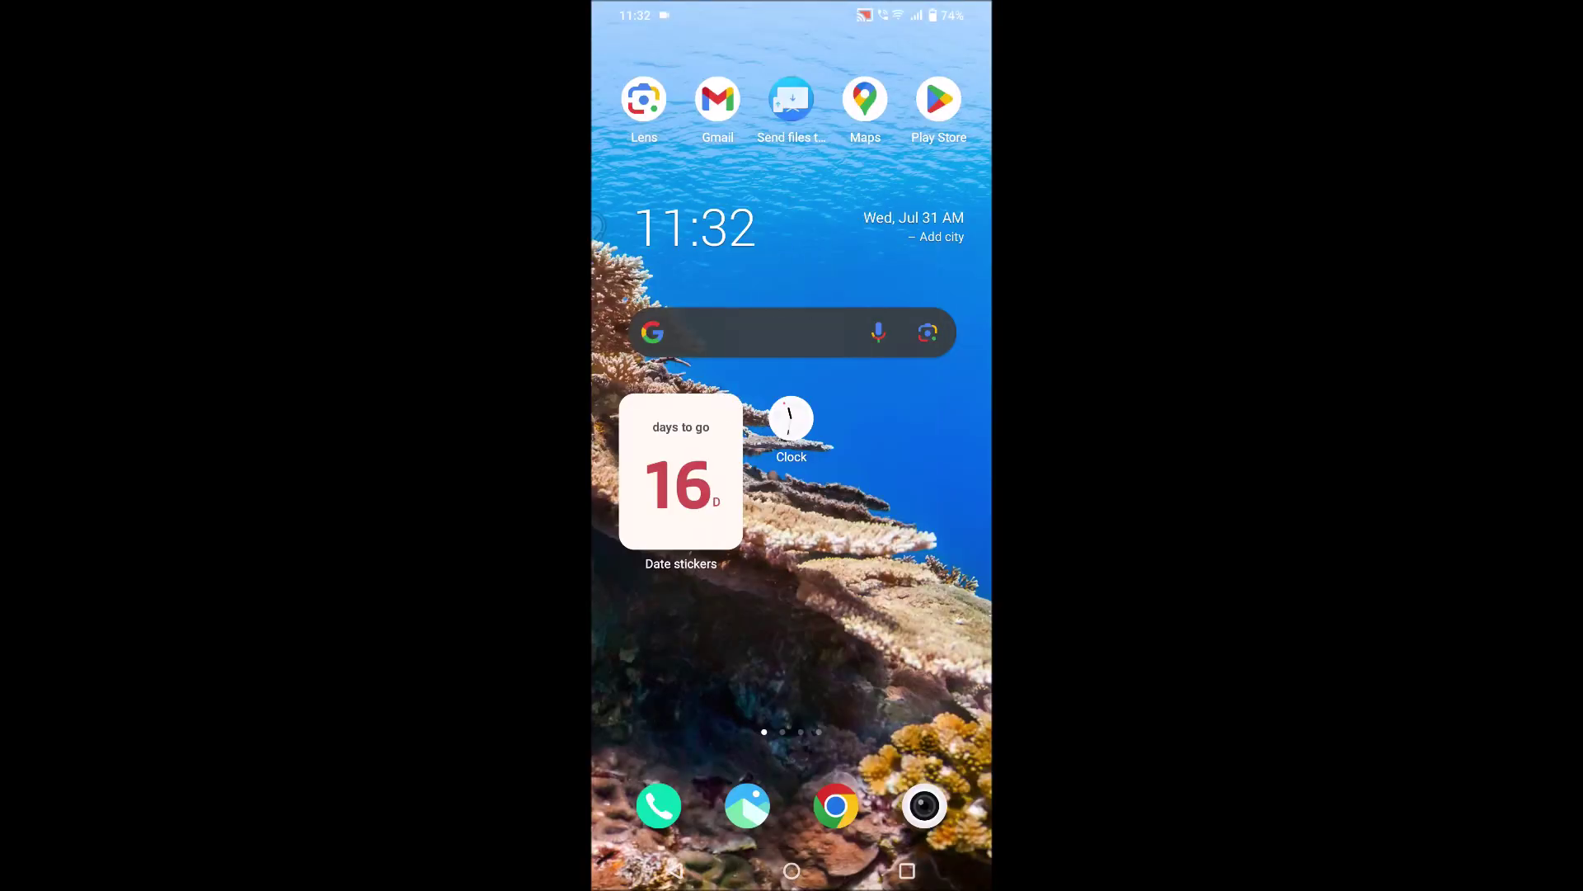
{"action": "left_click", "coordinate": [907, 870]}
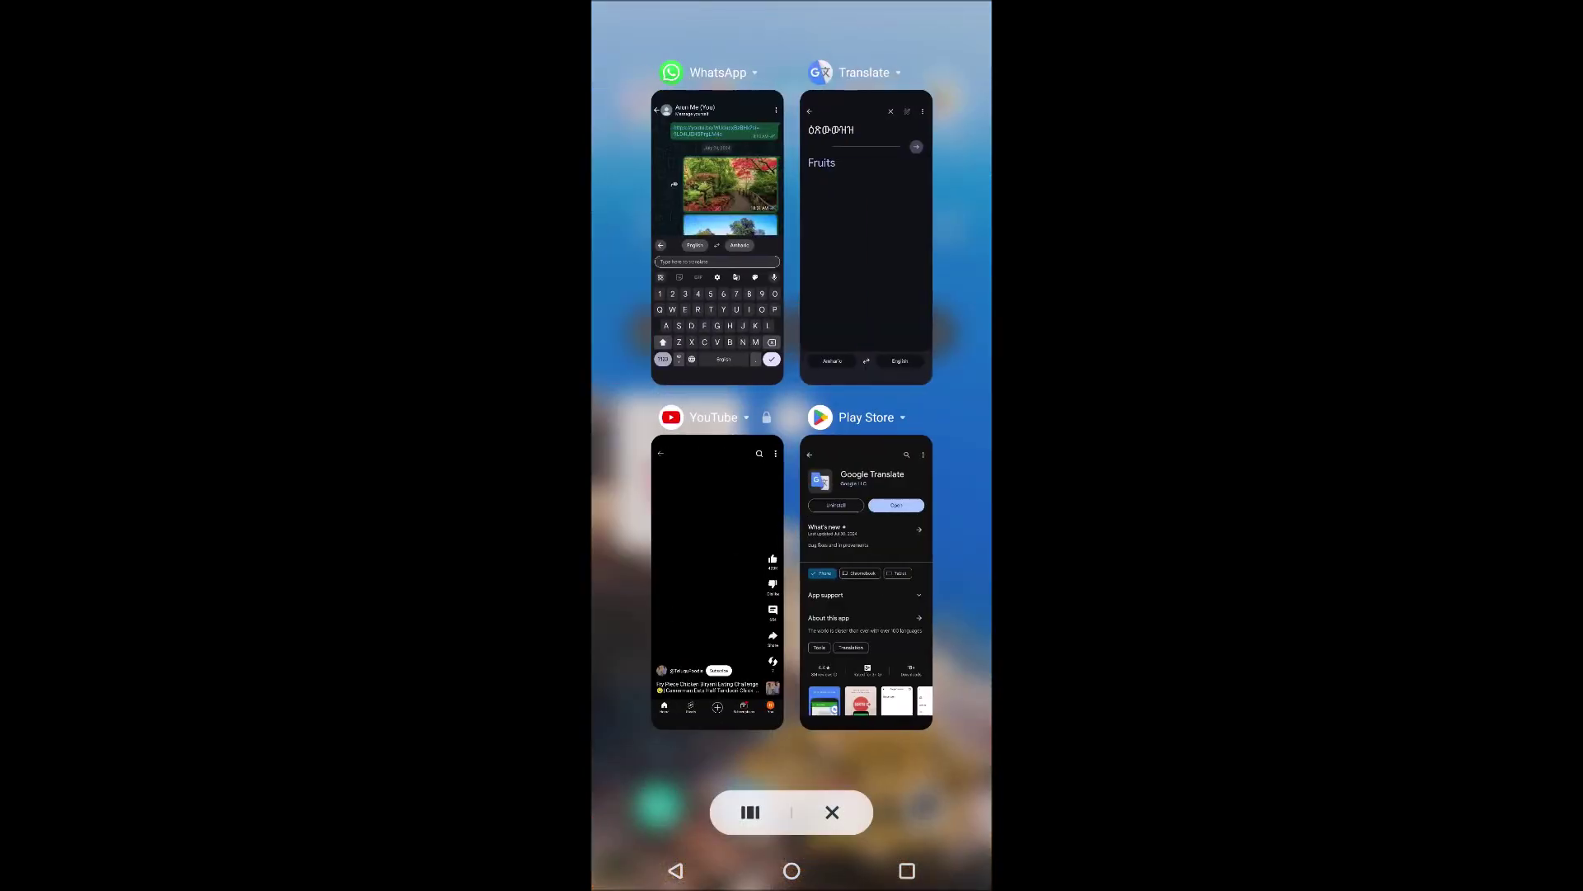
Return to WhatsApp's Message yourself chat, delete the 'Say it' draft, and start Gboard's translator.
{"action": "left_click", "coordinate": [718, 239]}
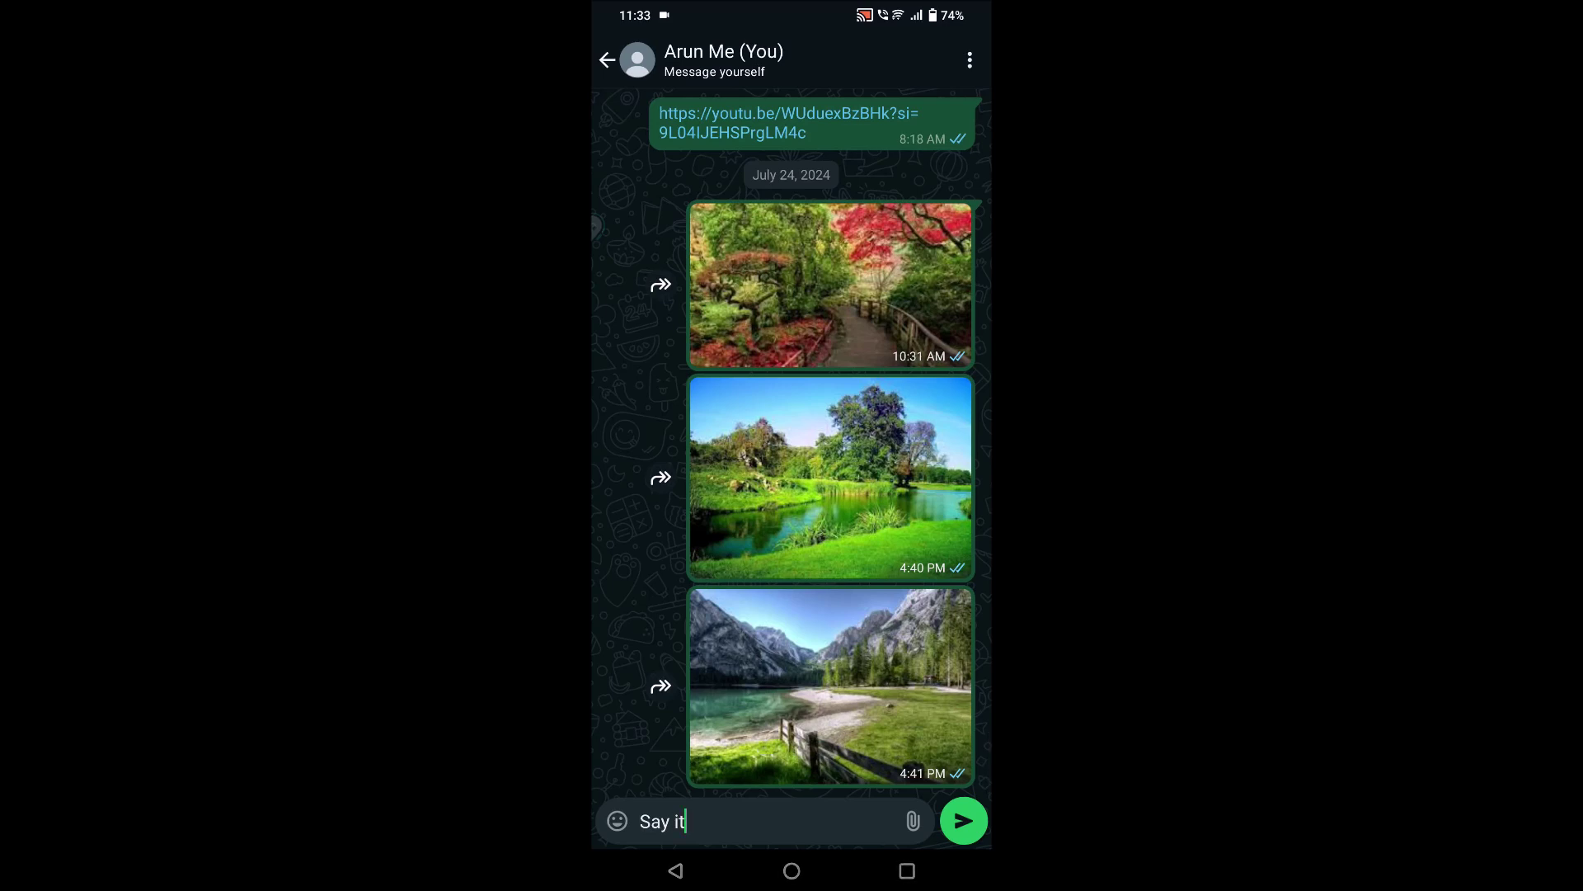
{"action": "left_click", "coordinate": [737, 819]}
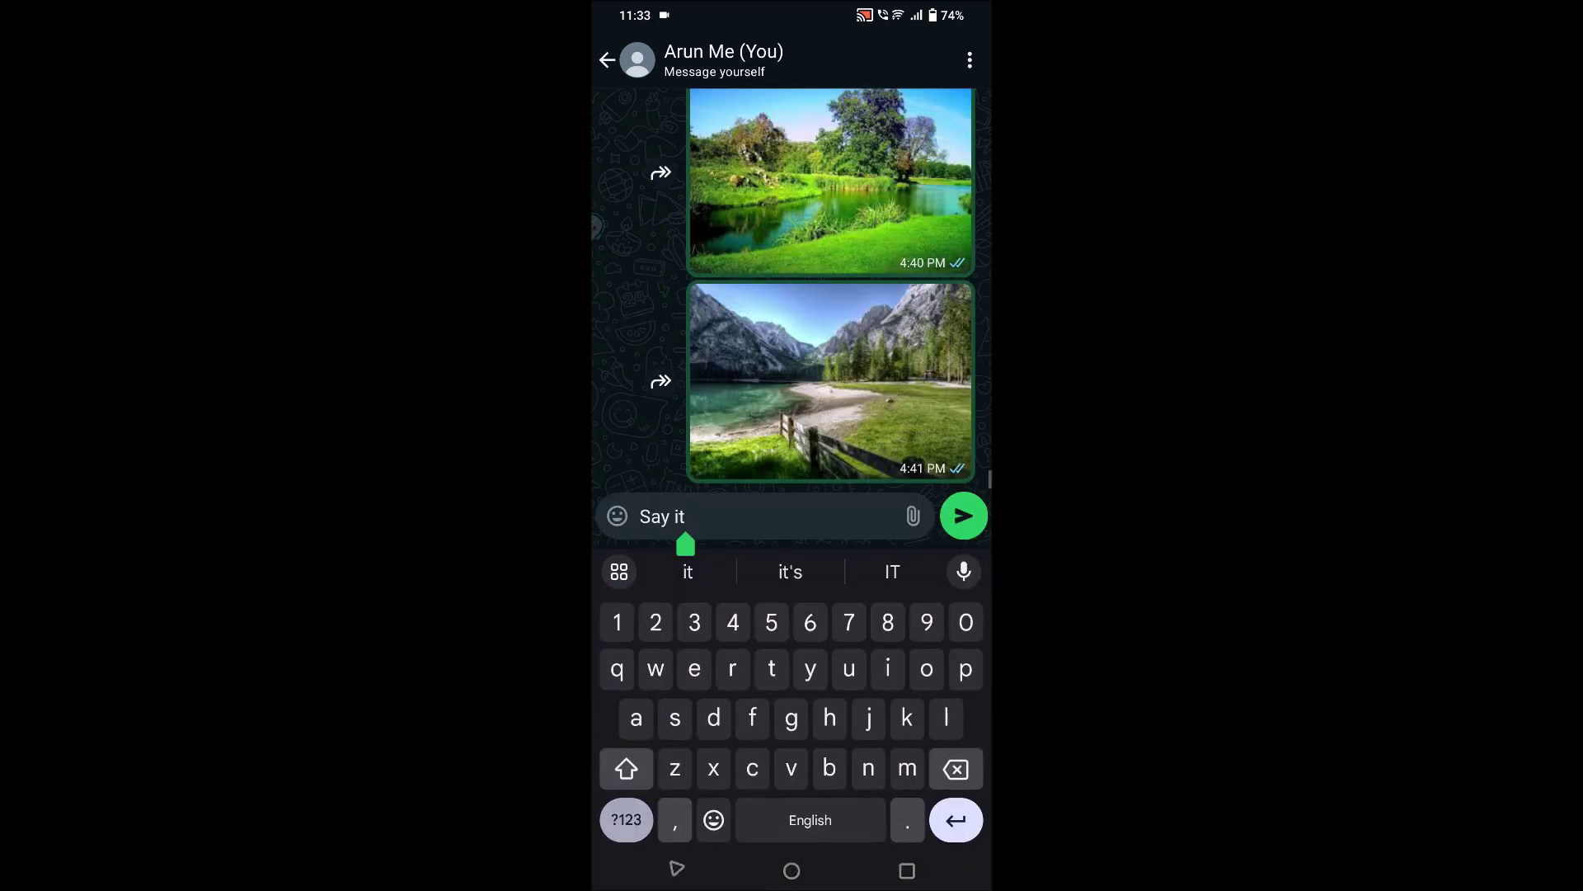
{"action": "key", "text": "BackSpace"}
{"action": "key", "text": "BackSpace"}
{"action": "key", "text": "BackSpace"}
{"action": "key", "text": "BackSpace"}
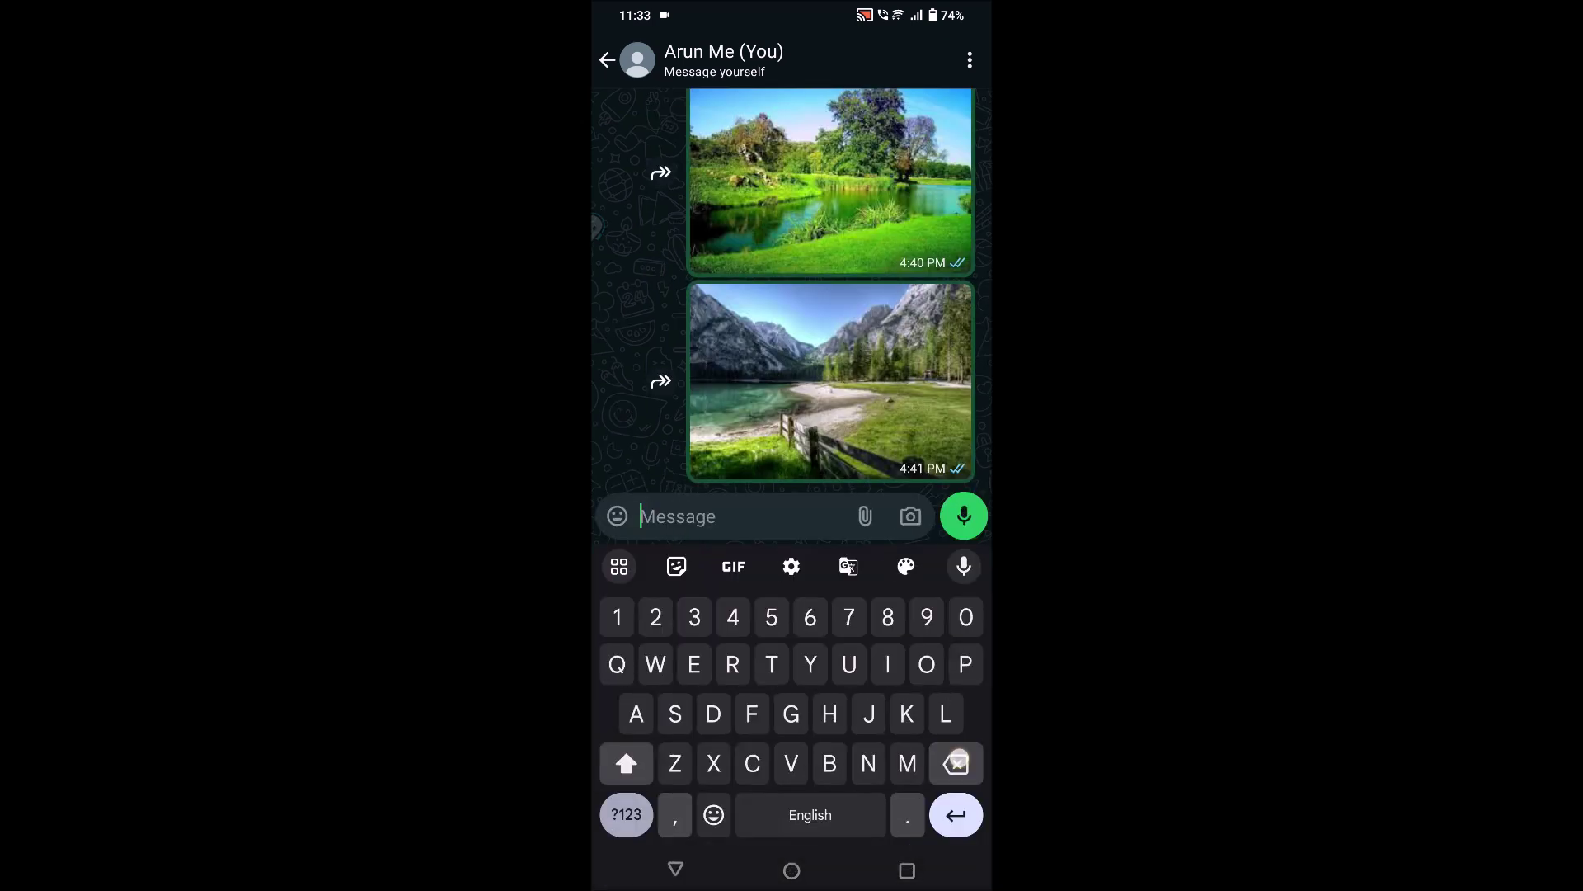
{"action": "mouse_move", "coordinate": [849, 566]}
{"action": "left_mouse_down"}
{"action": "mouse_move", "coordinate": [869, 576]}
{"action": "mouse_move", "coordinate": [848, 565]}
{"action": "left_mouse_up"}
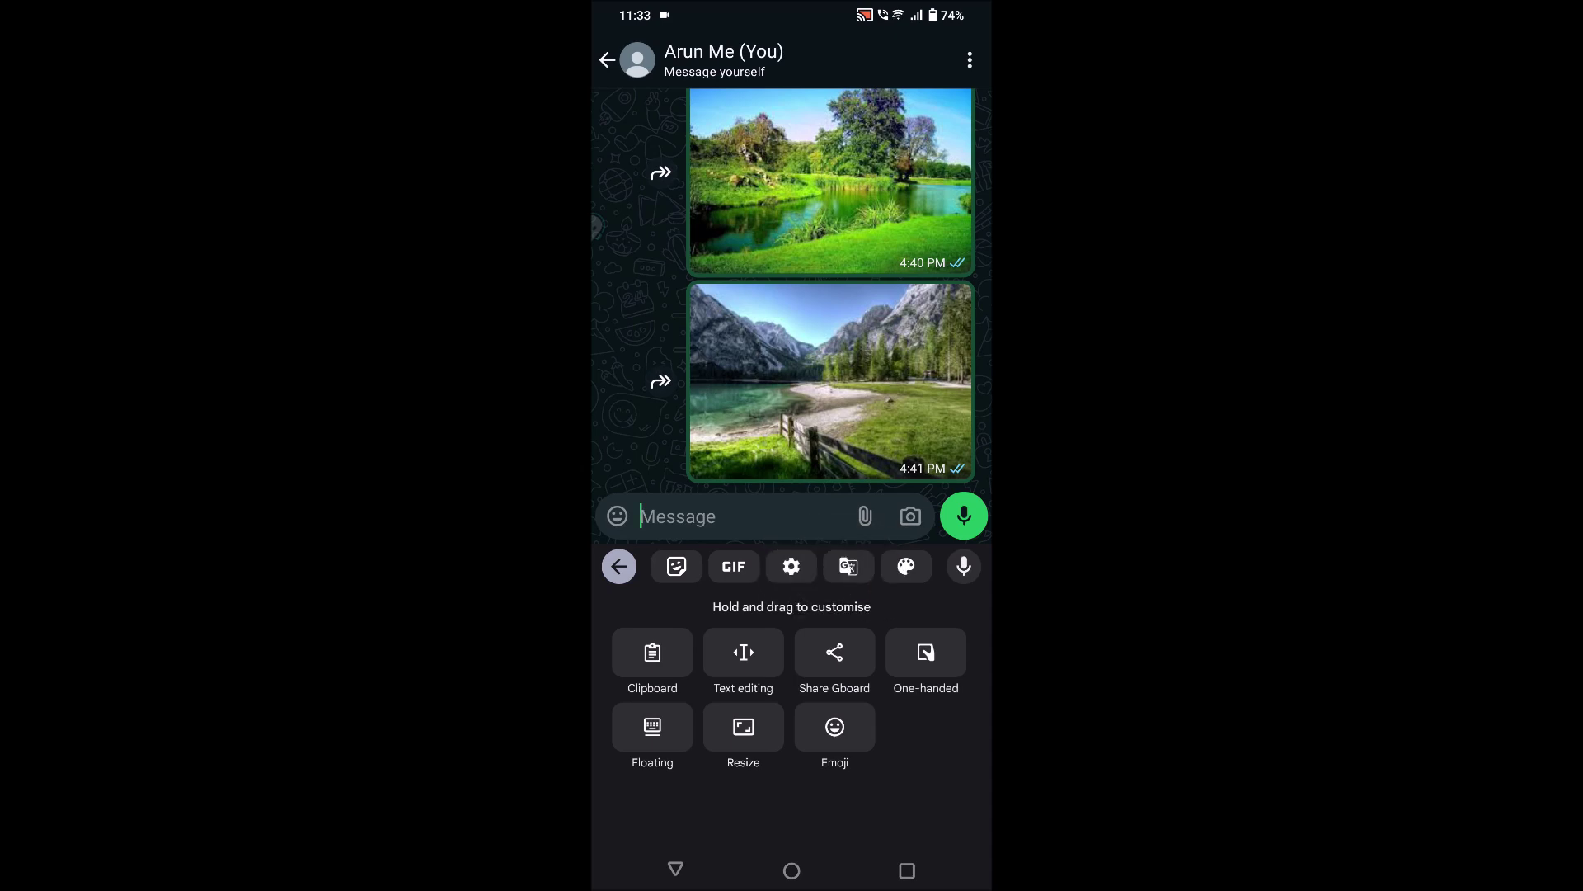
{"action": "left_click", "coordinate": [848, 566]}
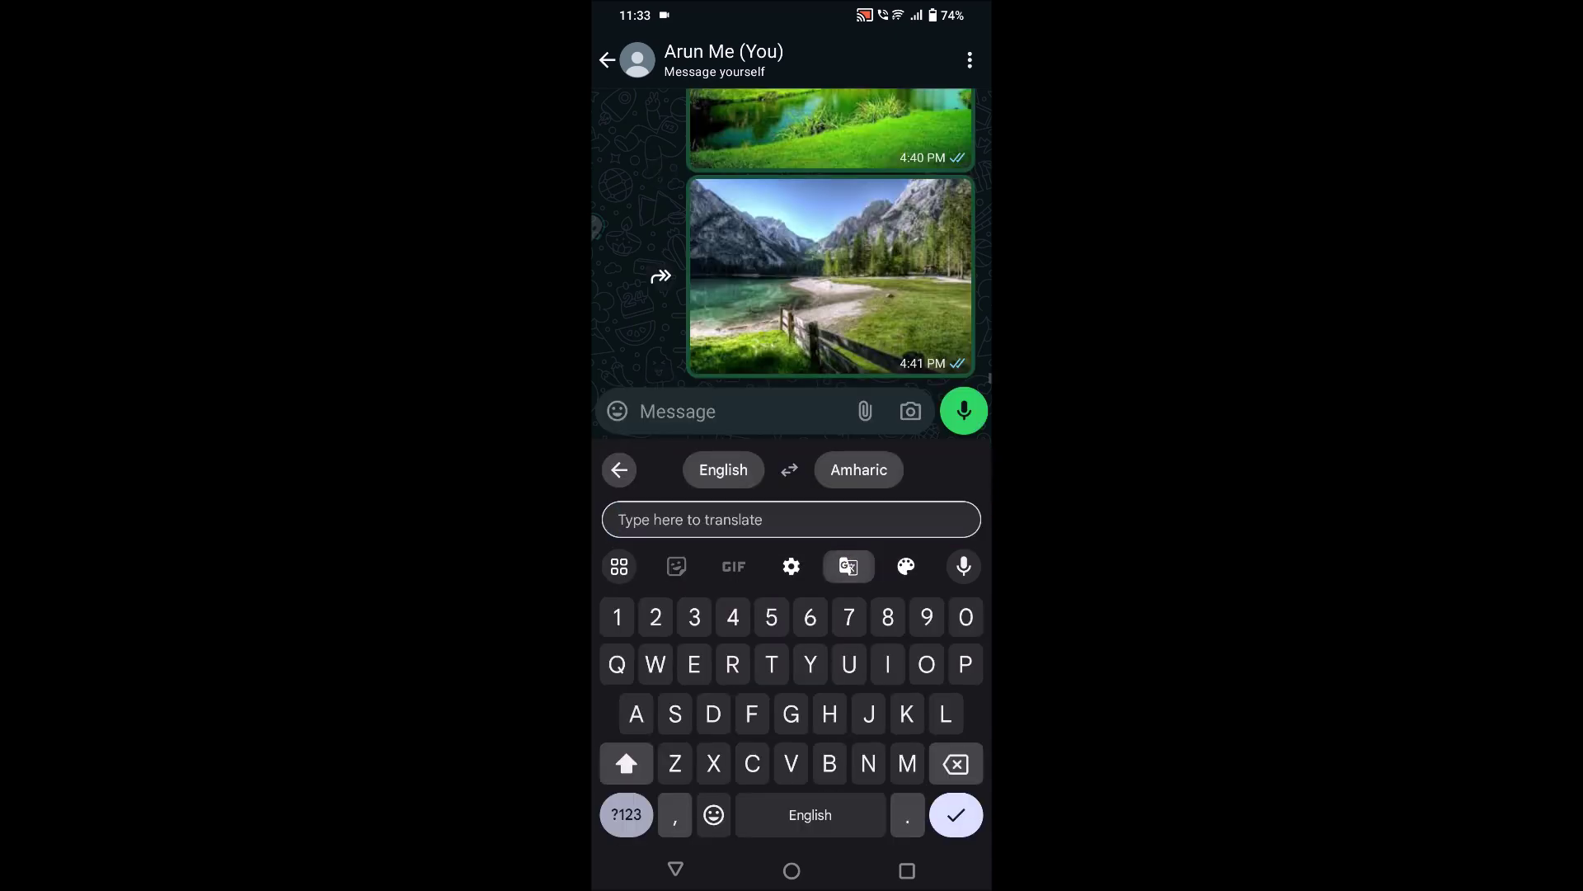
Set the Gboard translator's source language to Amharic.
{"action": "left_click", "coordinate": [740, 464]}
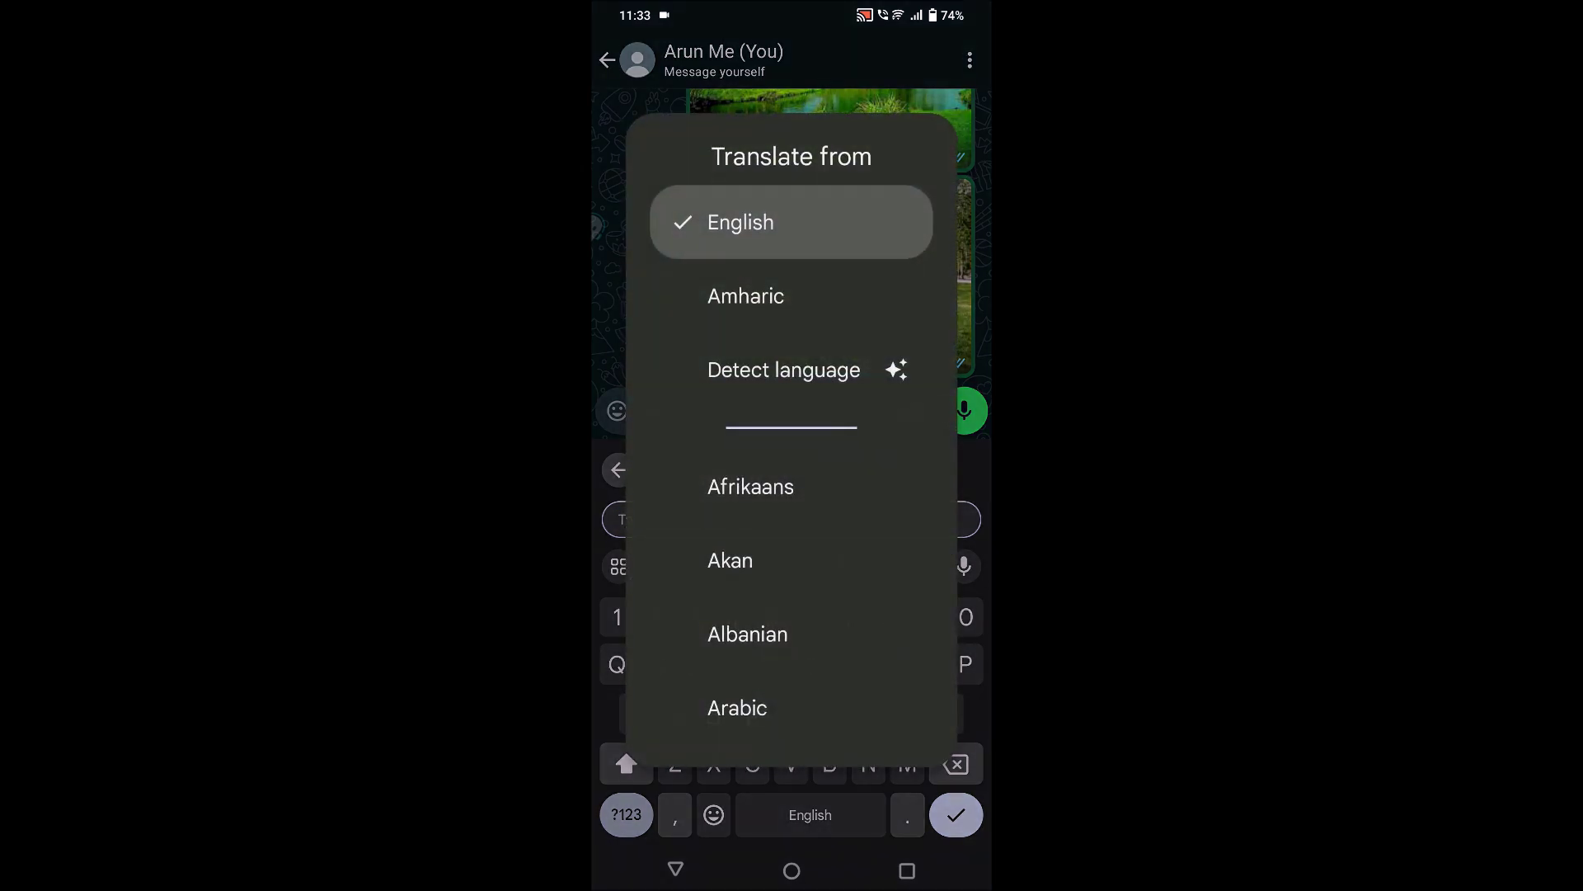
{"action": "left_click", "coordinate": [746, 296]}
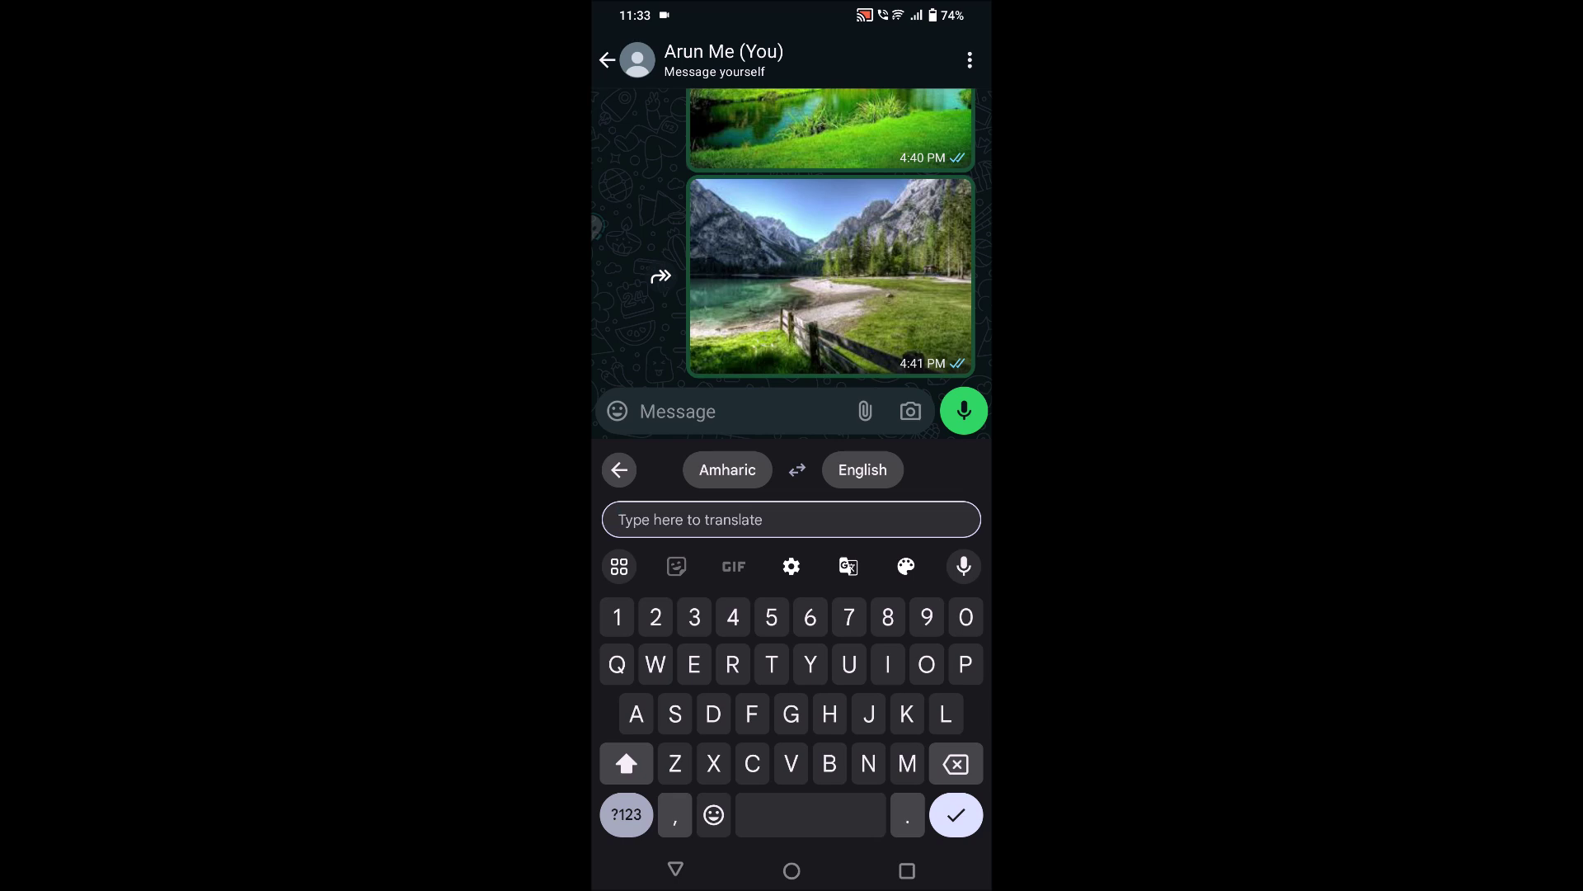
{"action": "left_click", "coordinate": [791, 566]}
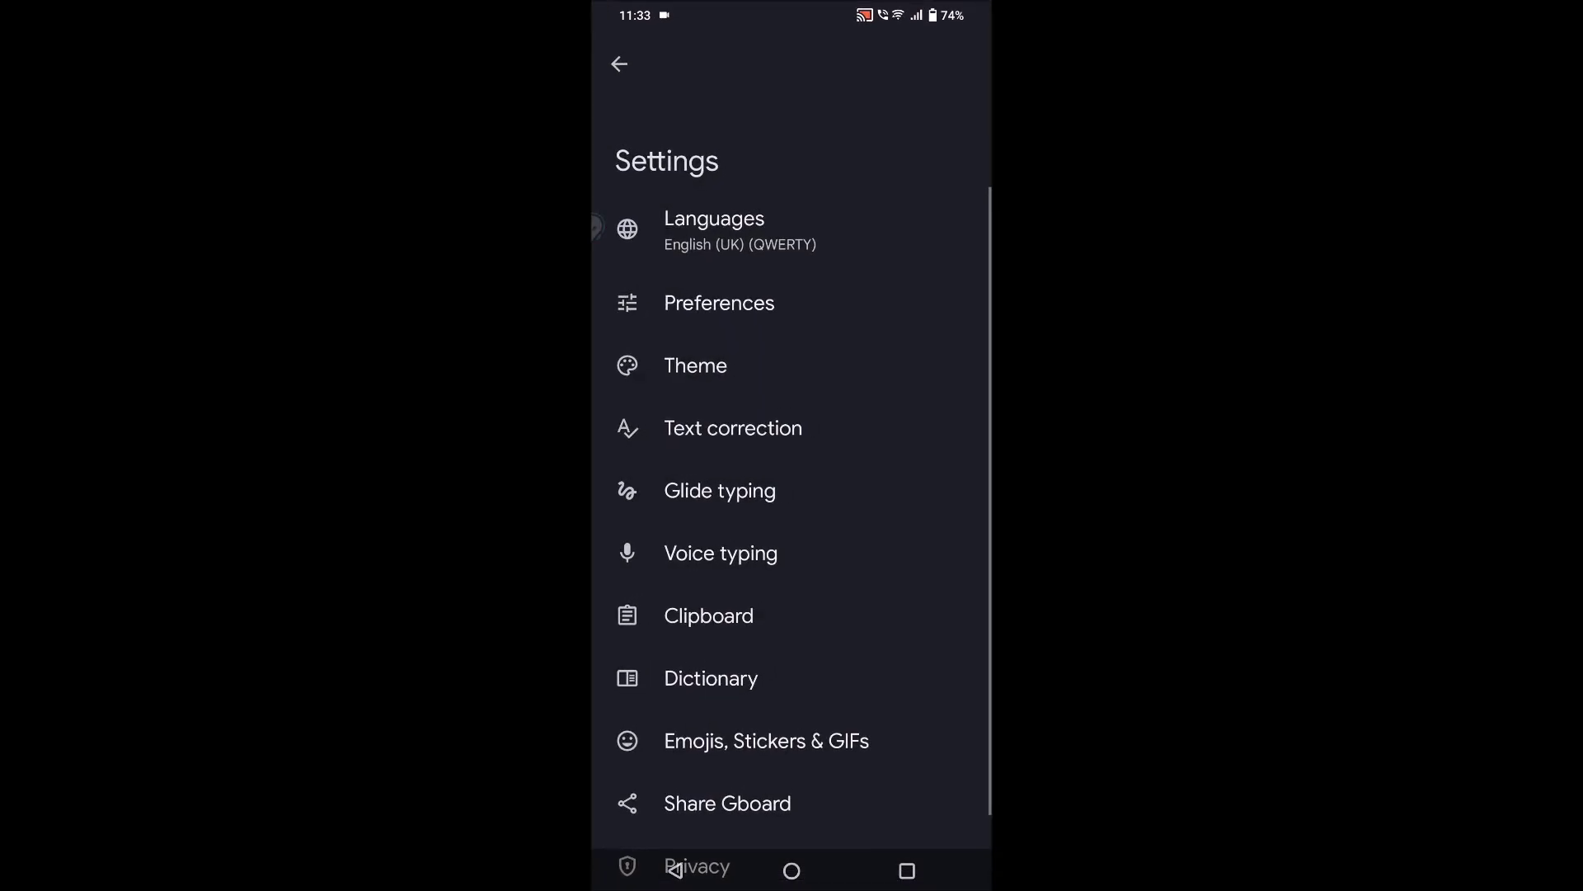
Add the Amharic (Ethiopia) keyboard language in Gboard, then return to the WhatsApp chat.
{"action": "left_click", "coordinate": [715, 229]}
{"action": "left_click", "coordinate": [720, 344]}
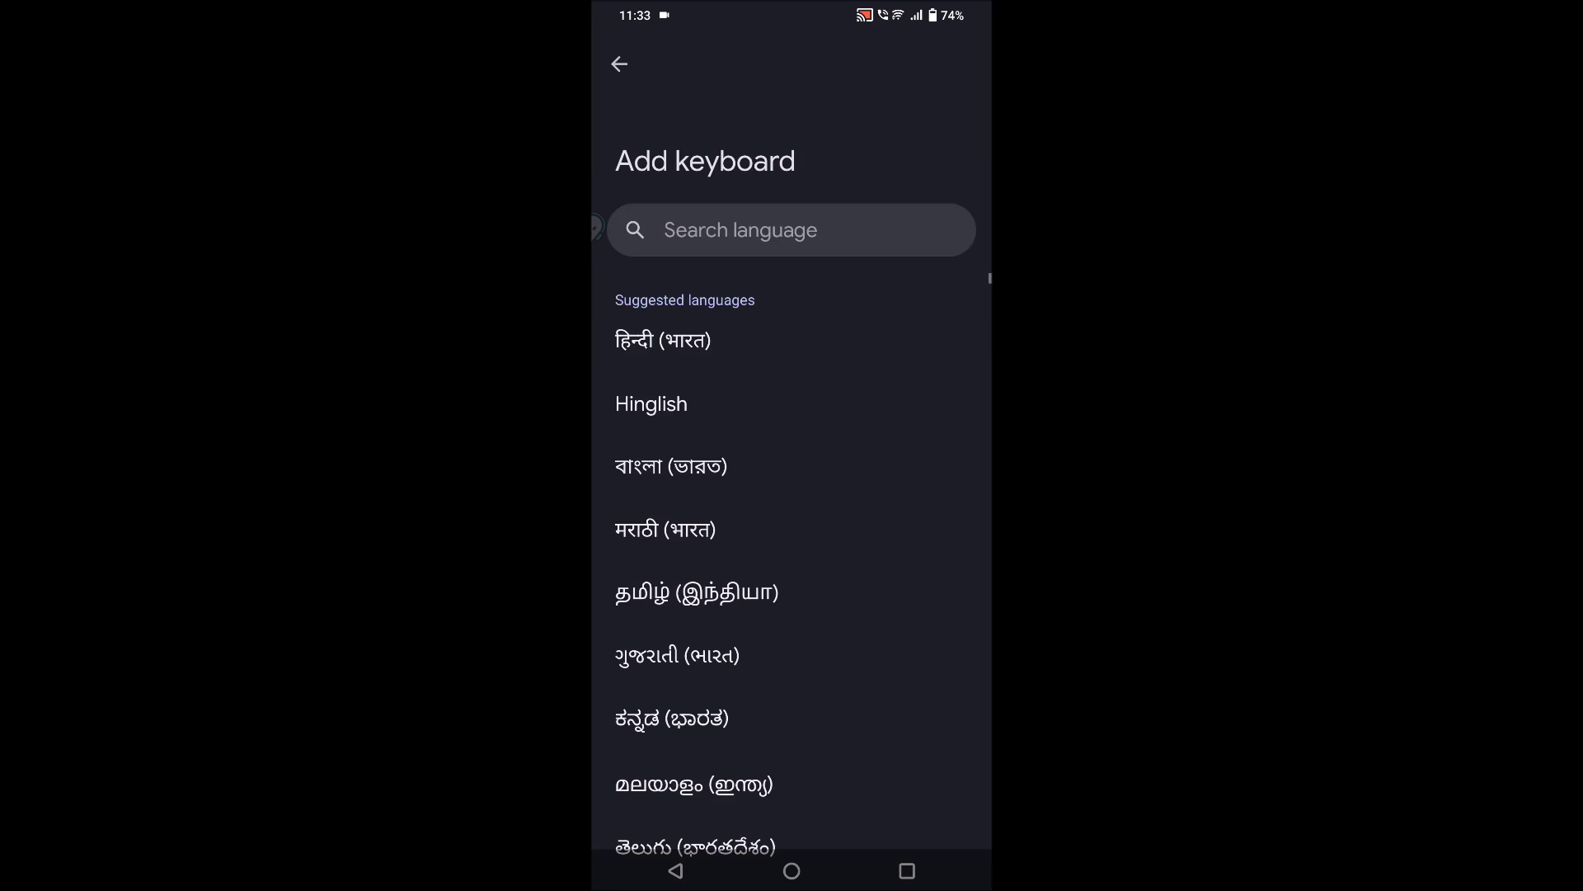
{"action": "left_click", "coordinate": [742, 229]}
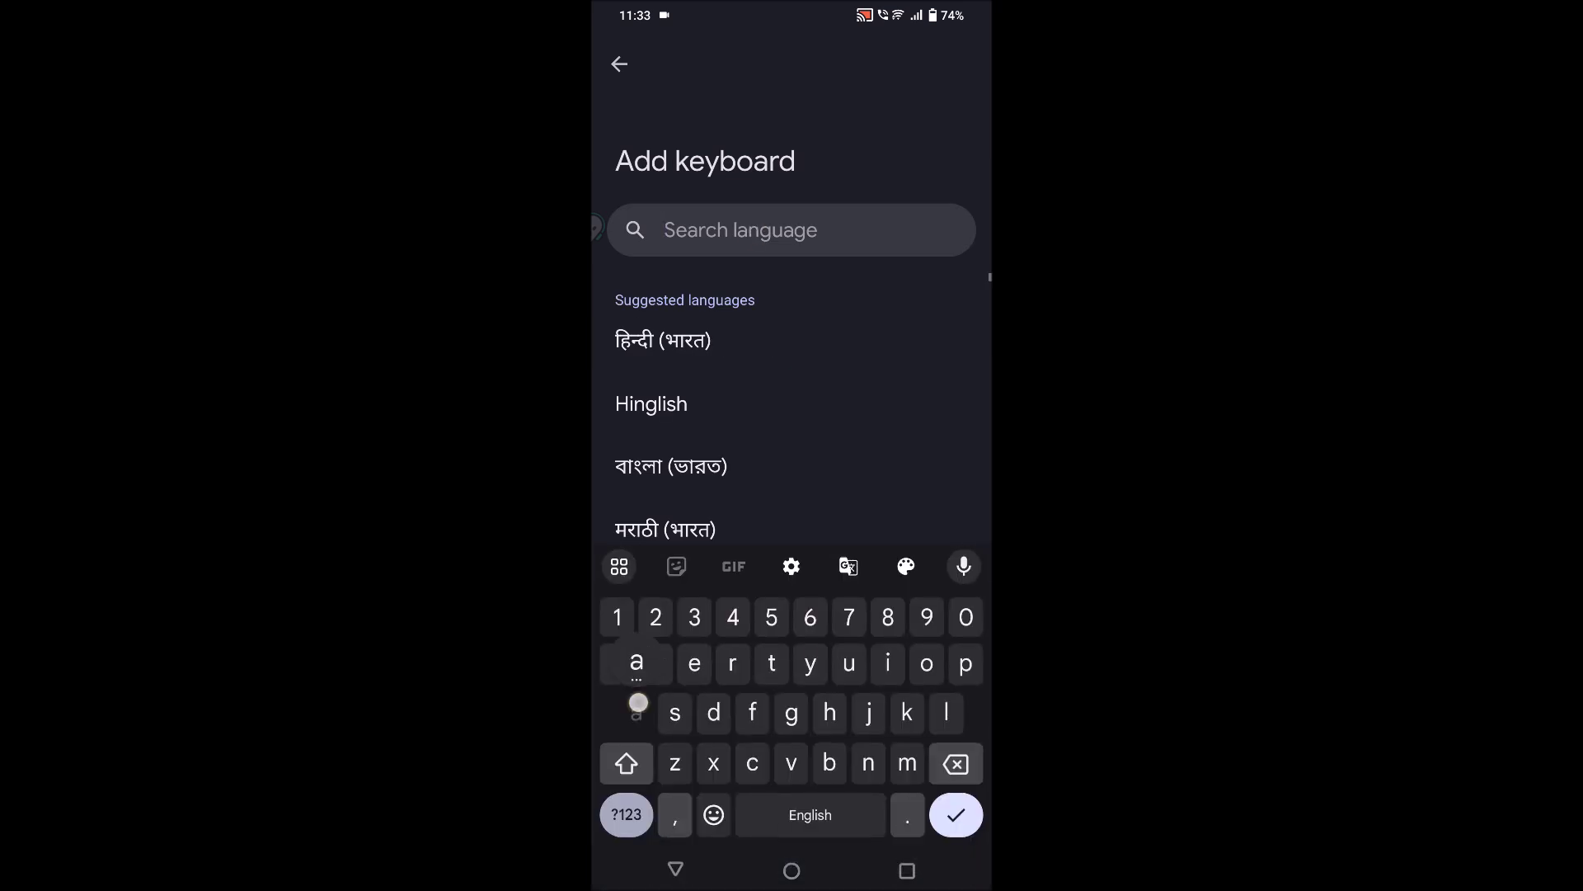
{"action": "type", "text": "amha"}
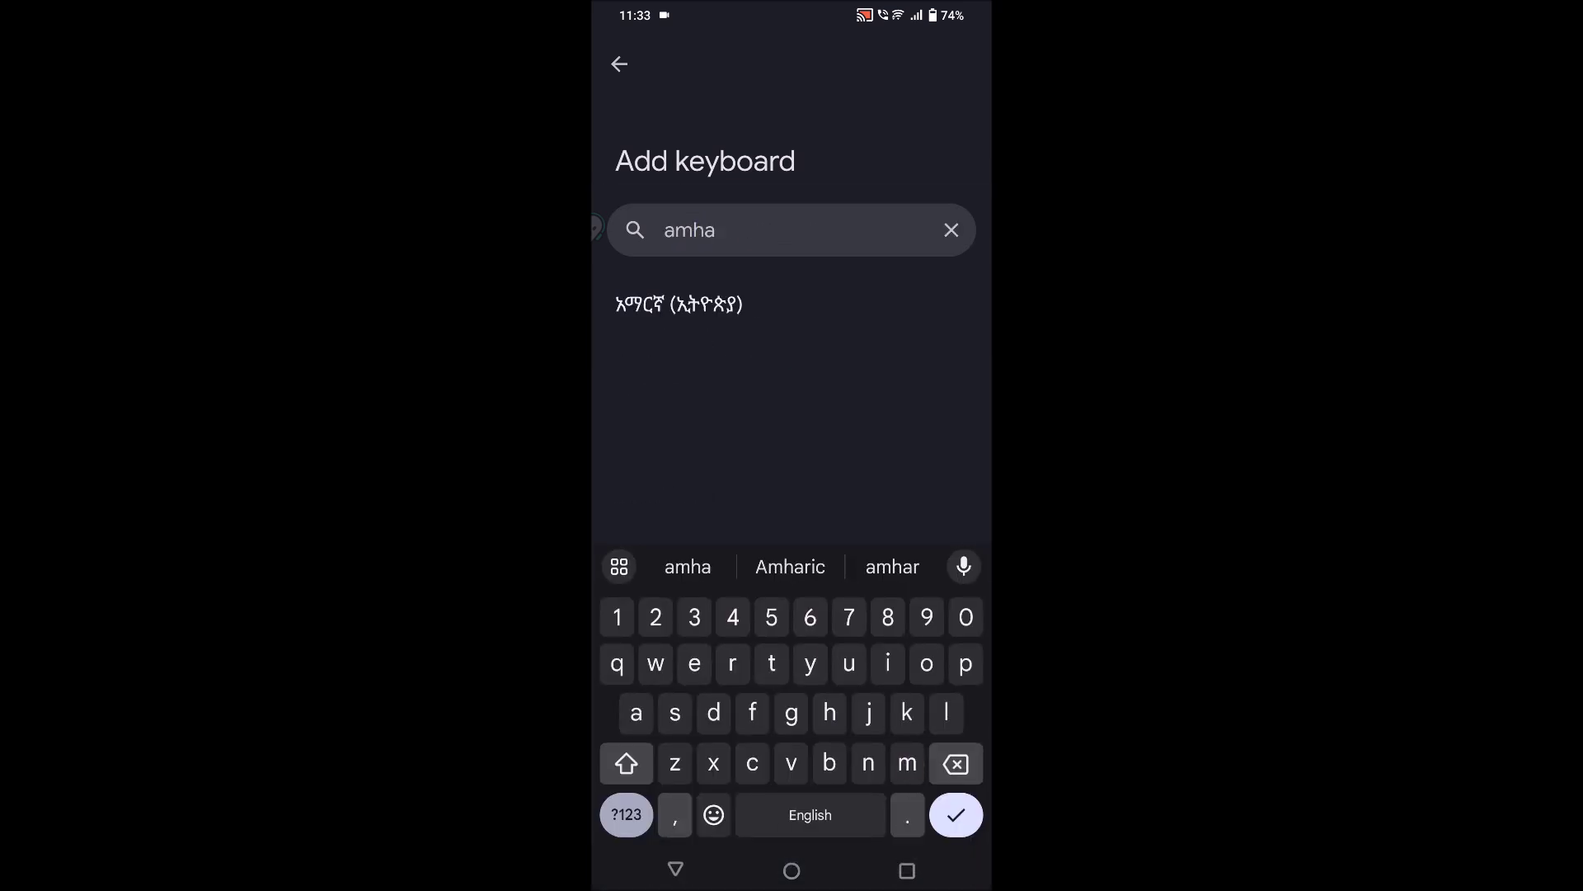
{"action": "left_click", "coordinate": [739, 305]}
{"action": "left_click", "coordinate": [931, 815]}
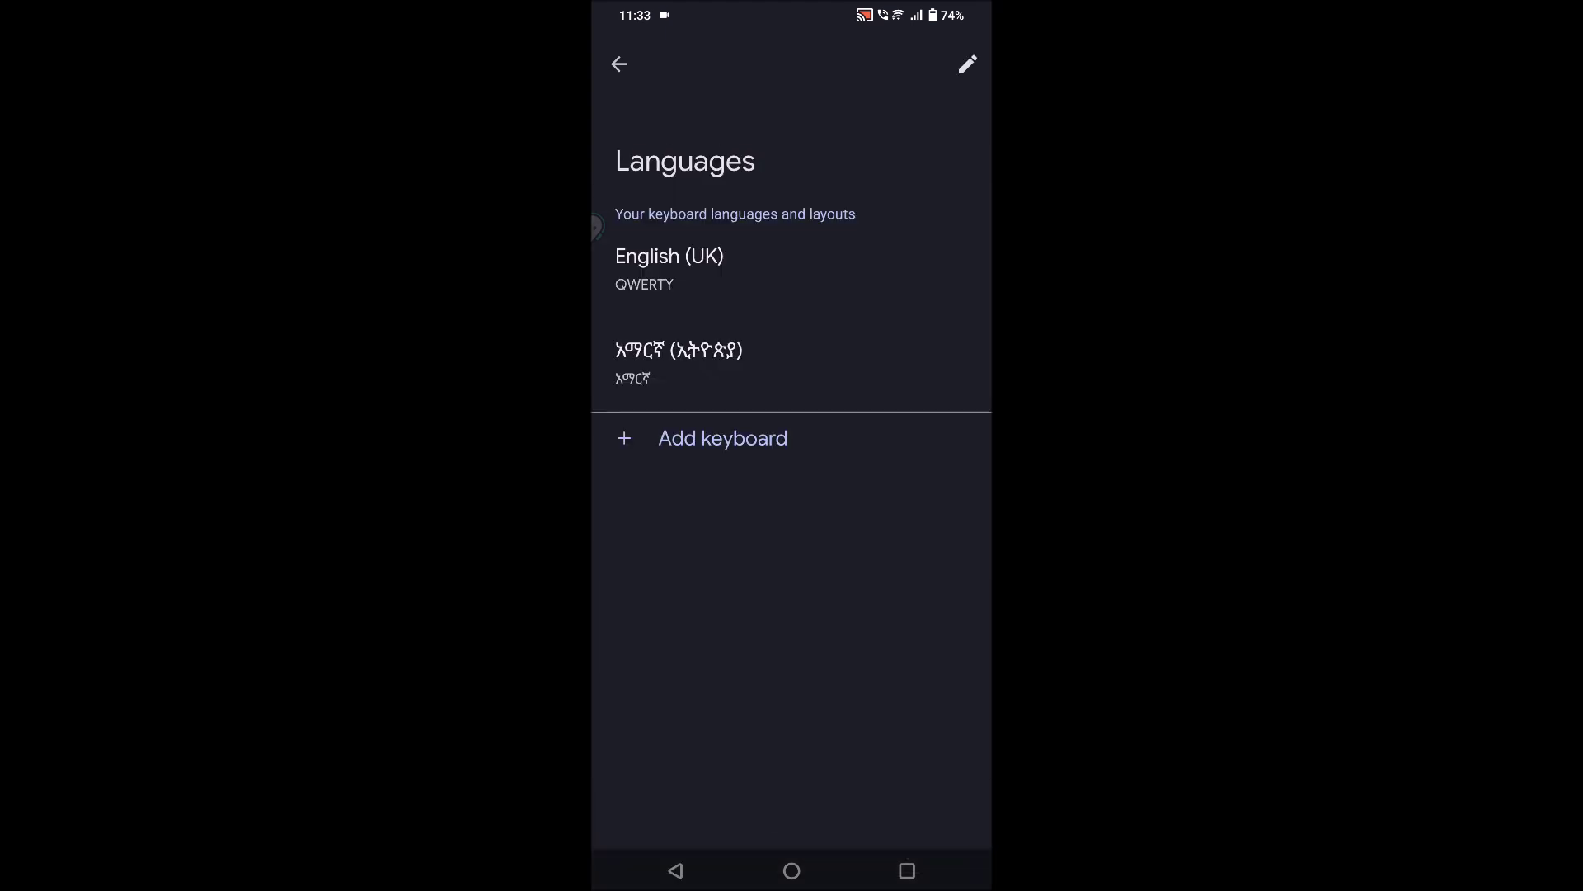
{"action": "left_click_drag", "start_coordinate": [594, 227], "coordinate": [651, 226]}
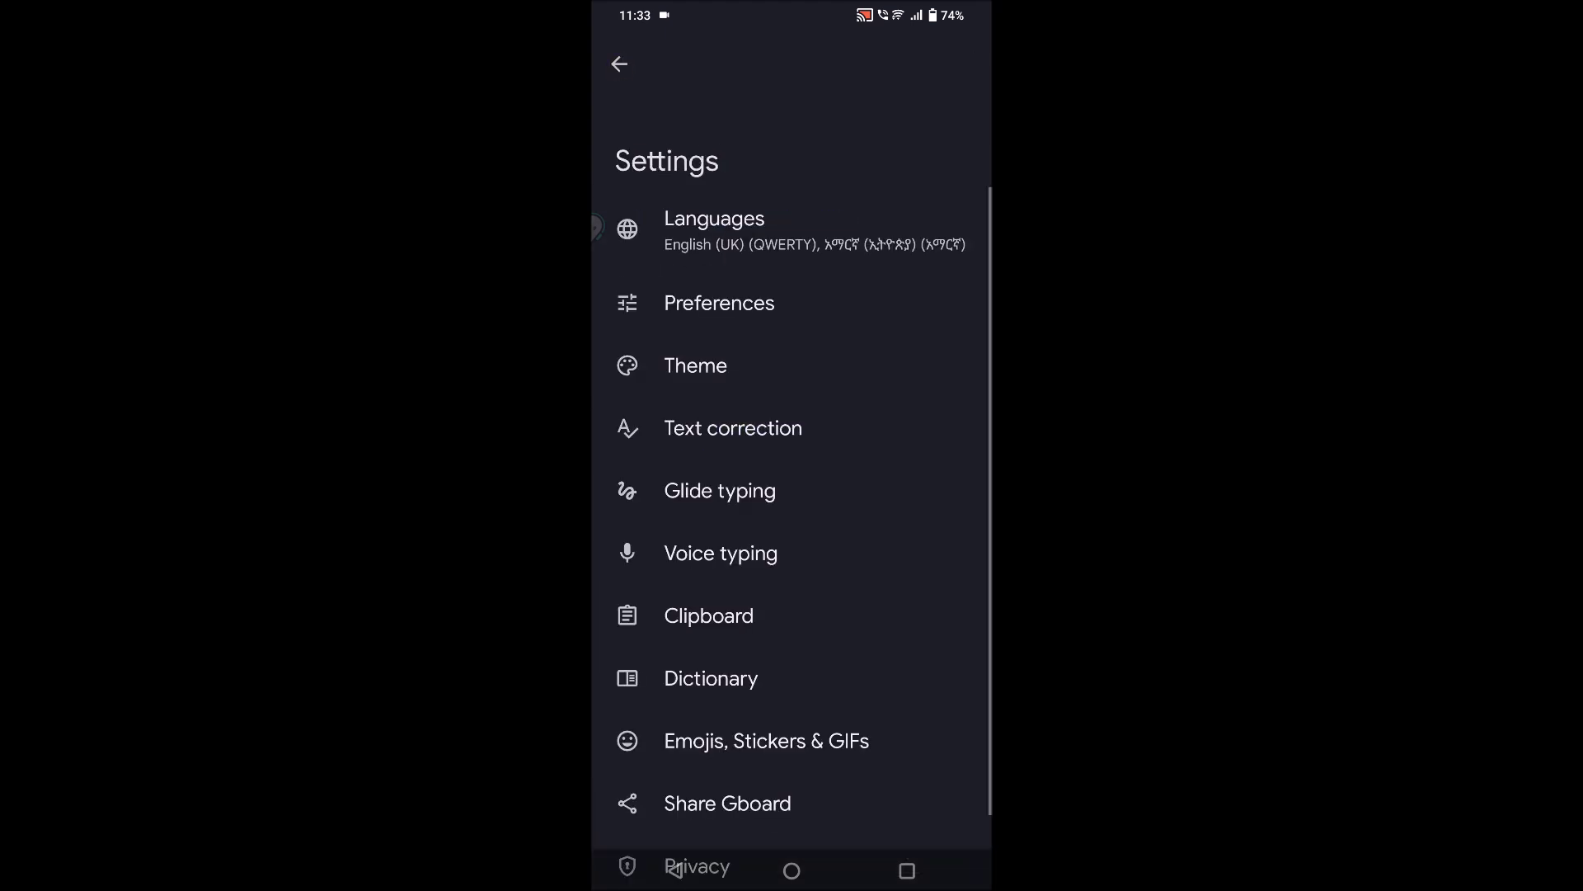
{"action": "left_click_drag", "start_coordinate": [594, 62], "coordinate": [631, 62]}
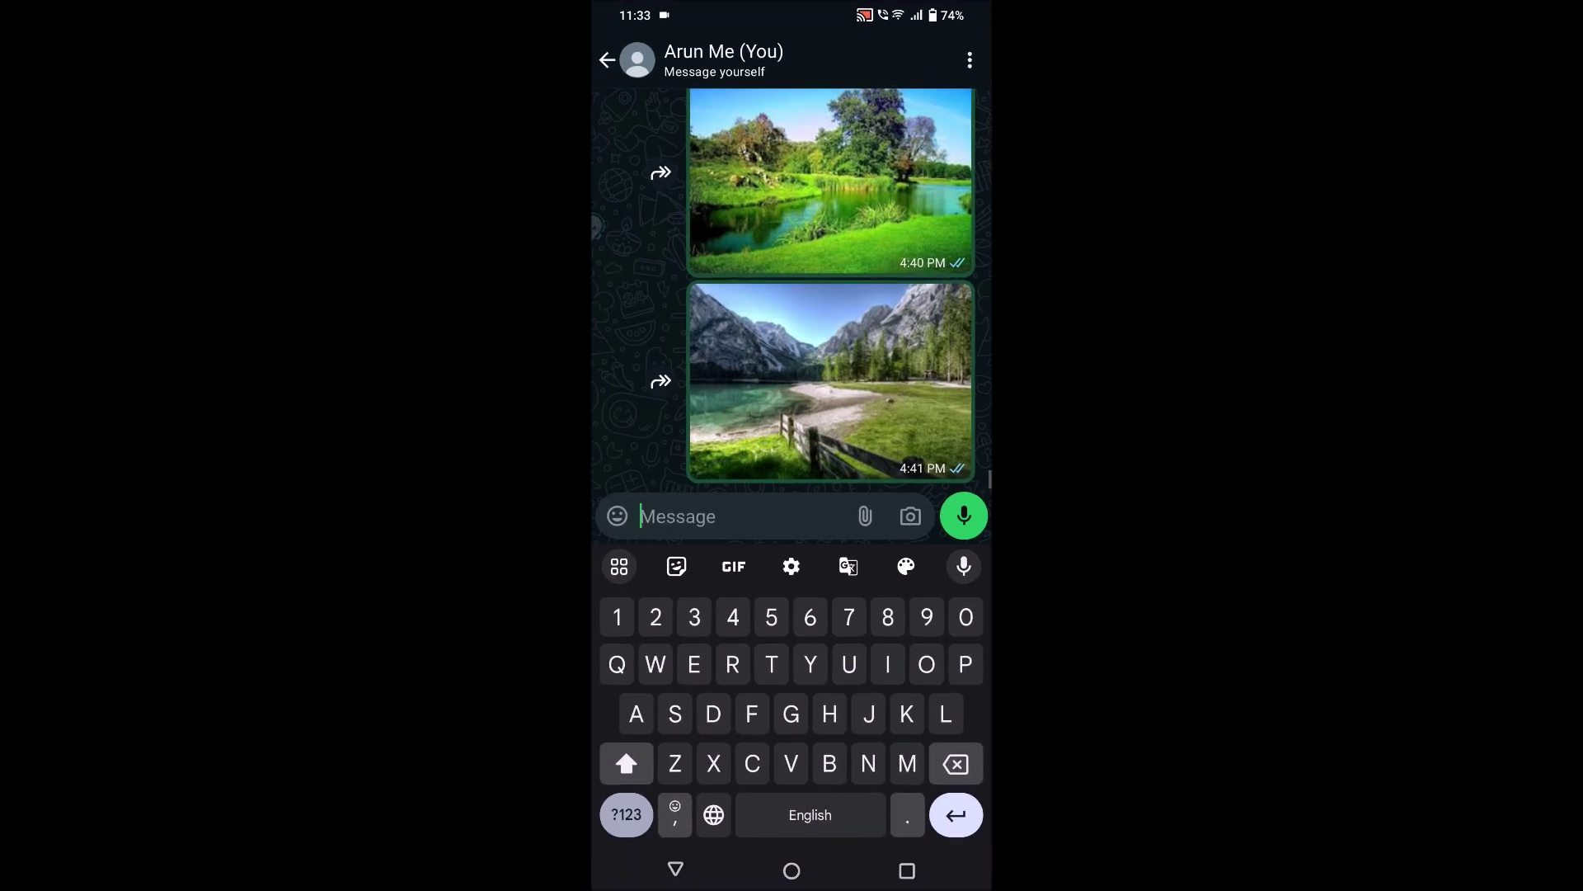
Swap the keyboard translator to Amharic → English and switch the keyboard layout to Amharic.
{"action": "left_click", "coordinate": [849, 565]}
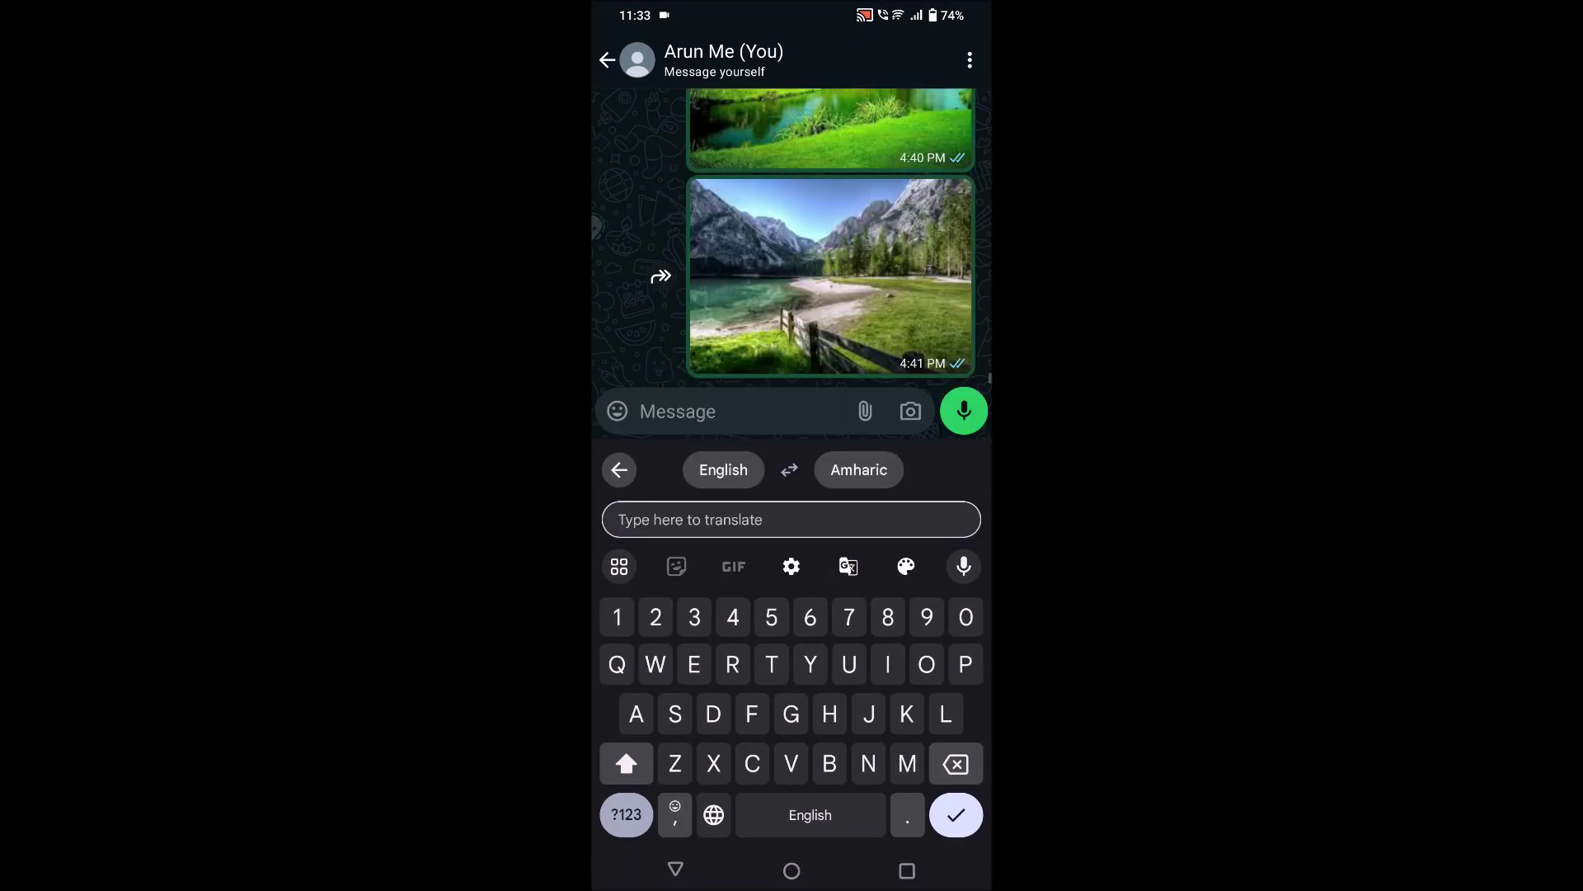
{"action": "left_click", "coordinate": [789, 470]}
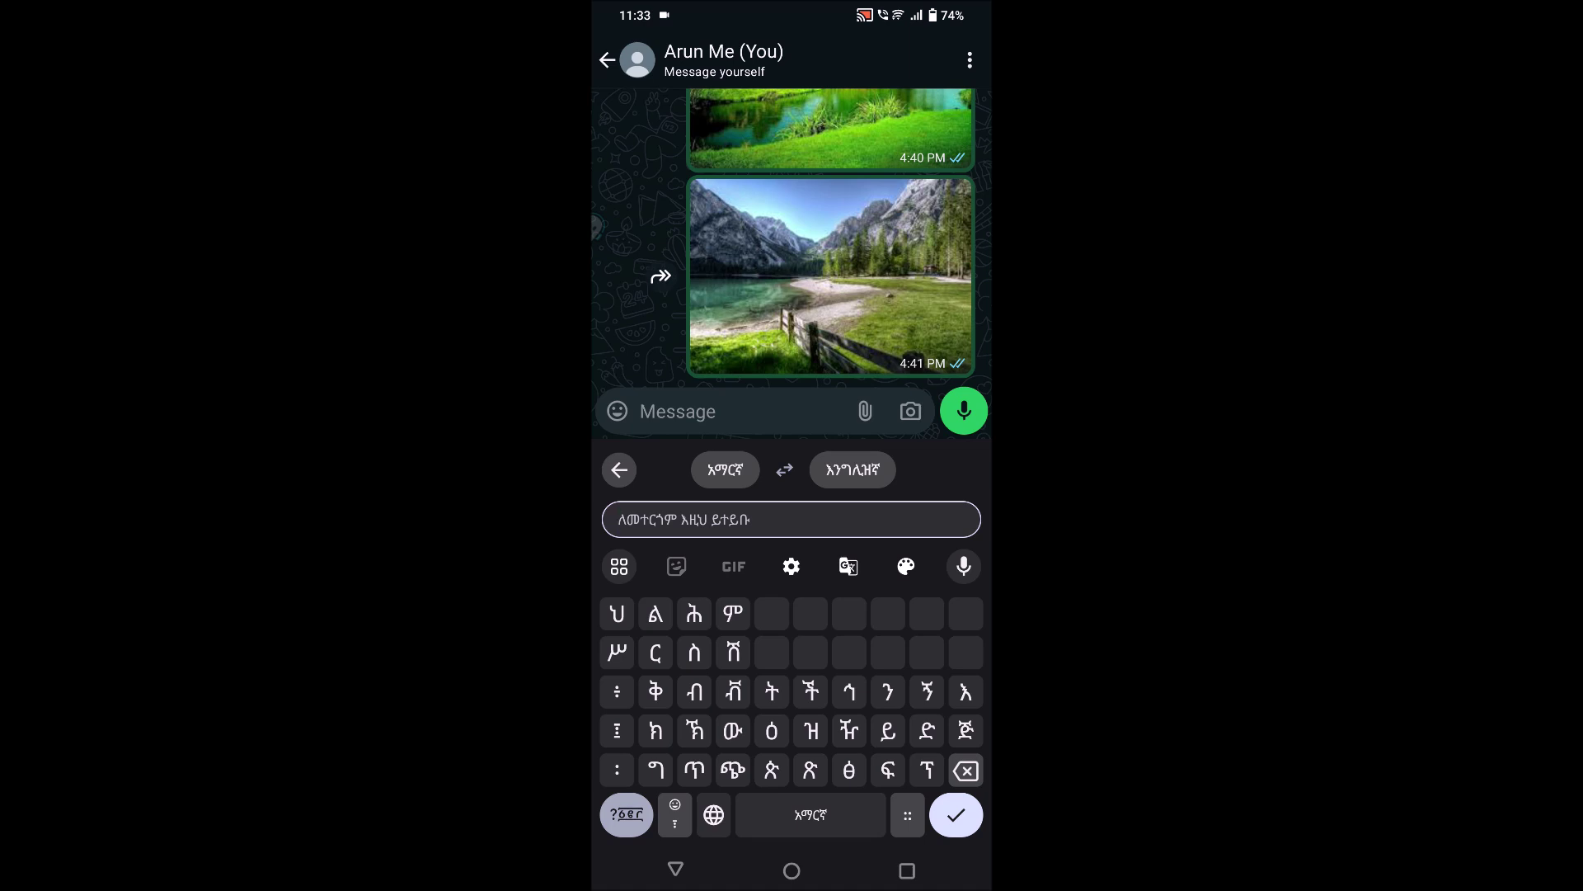
{"action": "left_click", "coordinate": [840, 815]}
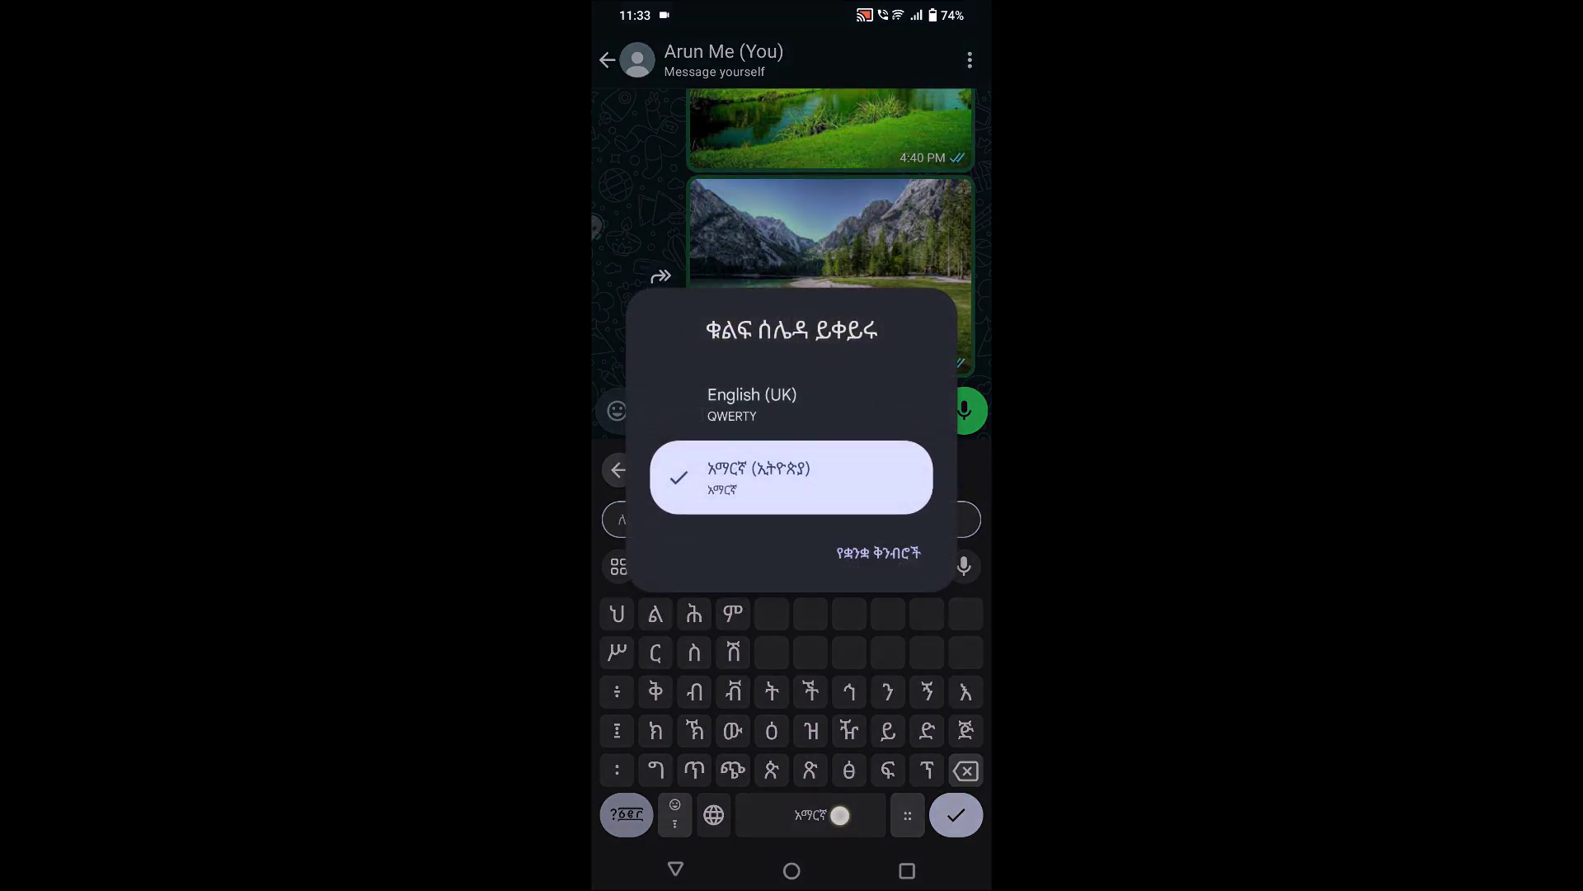
{"action": "left_click", "coordinate": [752, 404]}
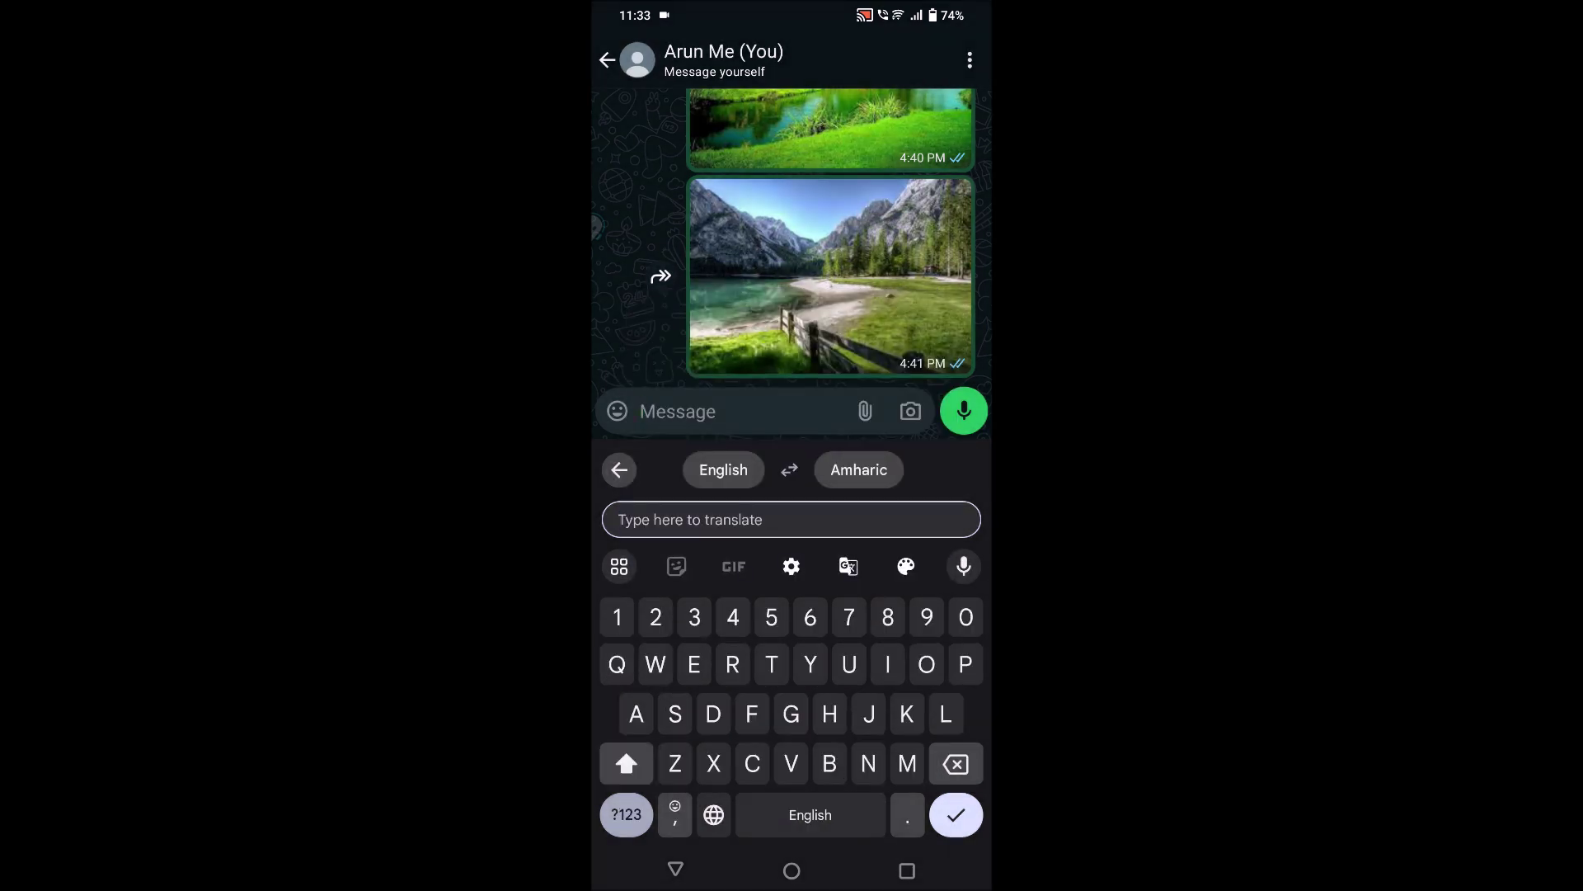
{"action": "left_click", "coordinate": [812, 814]}
{"action": "left_click", "coordinate": [813, 470]}
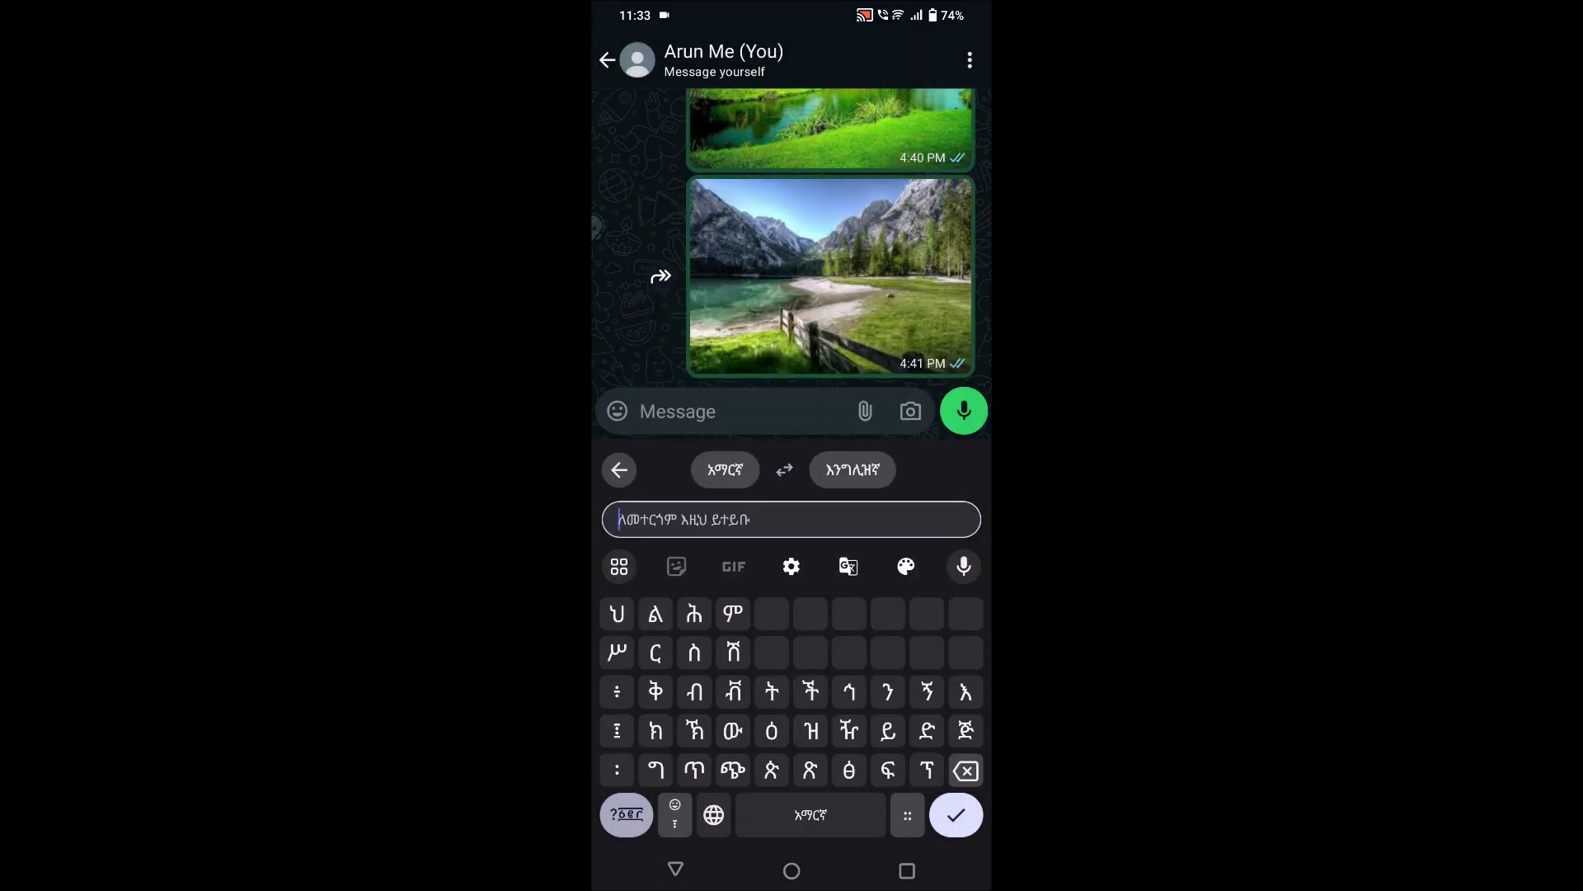
Type an Amharic phrase in the translate bar and send its English translation 'Wow'.
{"action": "type", "text": "ብዕውዕውውውዕ"}
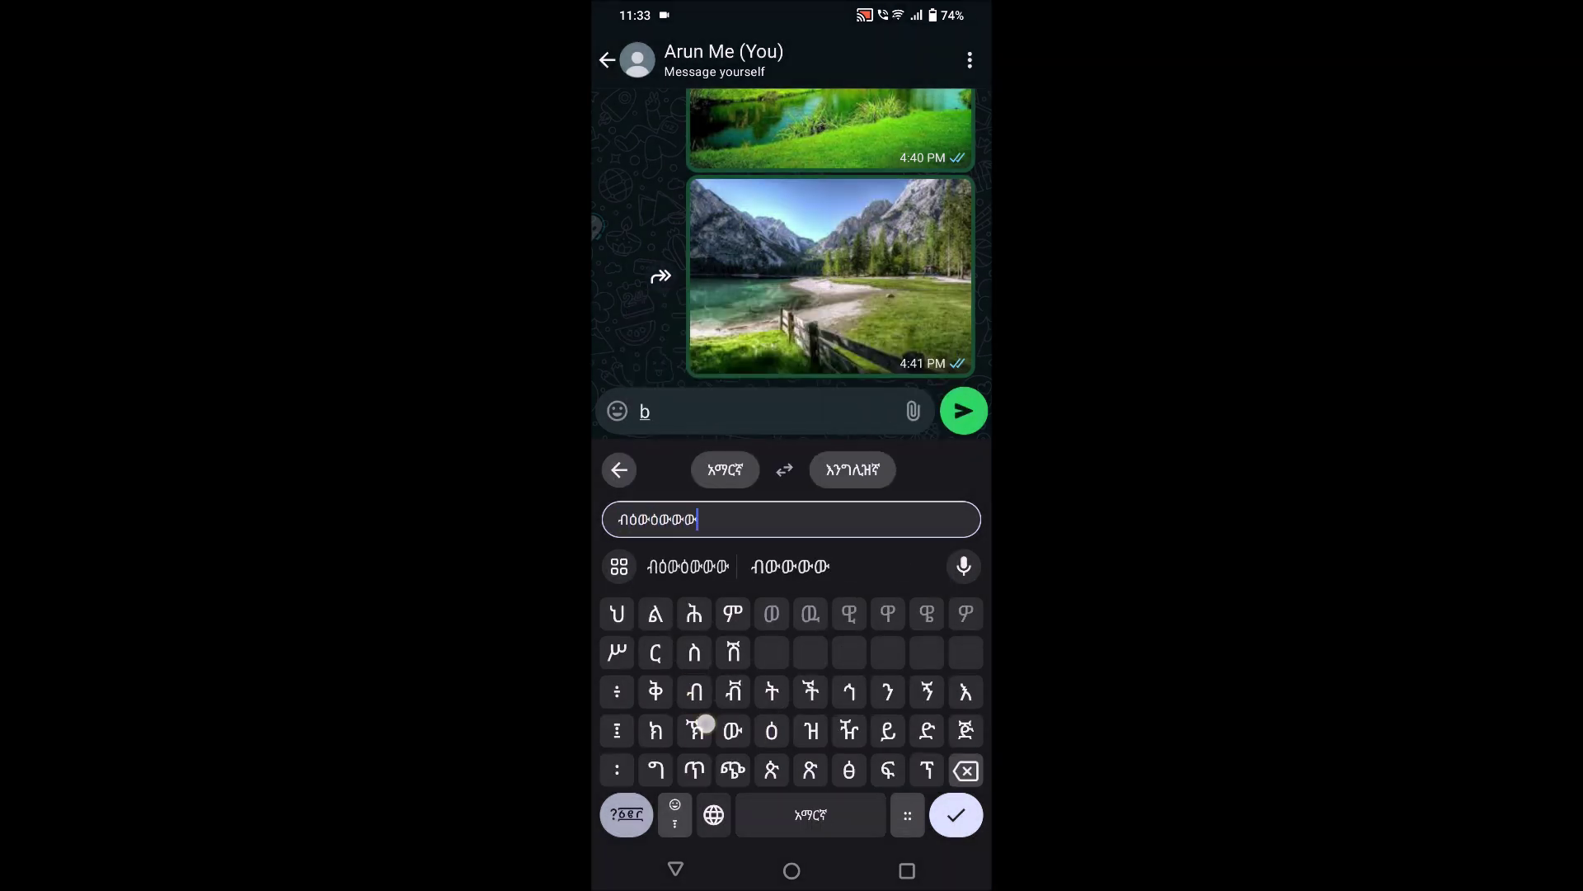
{"action": "left_click_drag", "start_coordinate": [732, 414], "coordinate": [736, 414]}
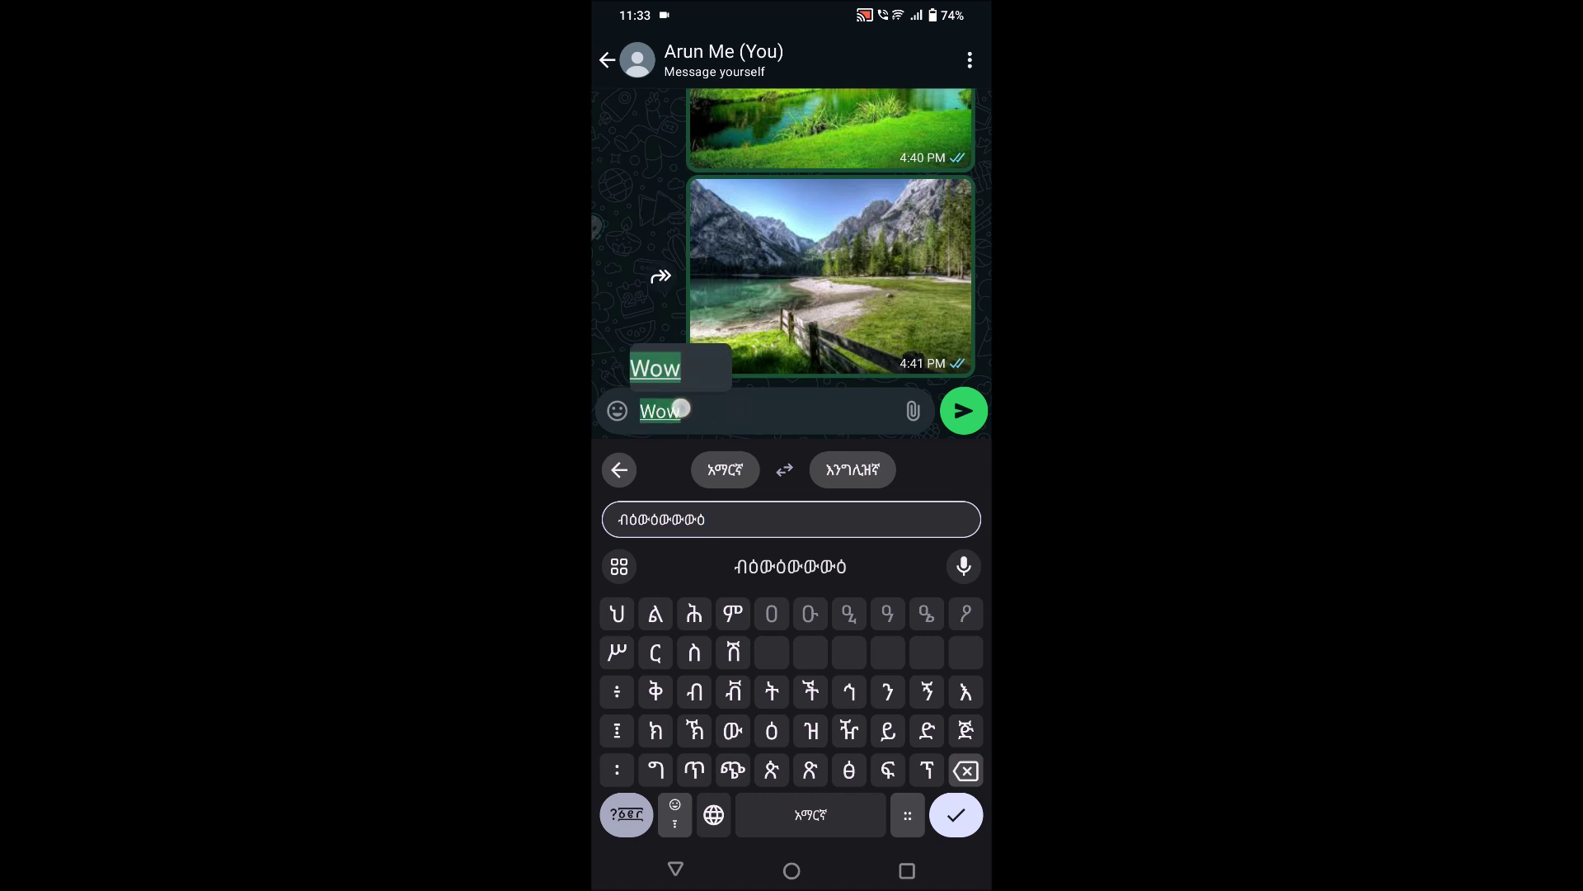
{"action": "left_click", "coordinate": [734, 413]}
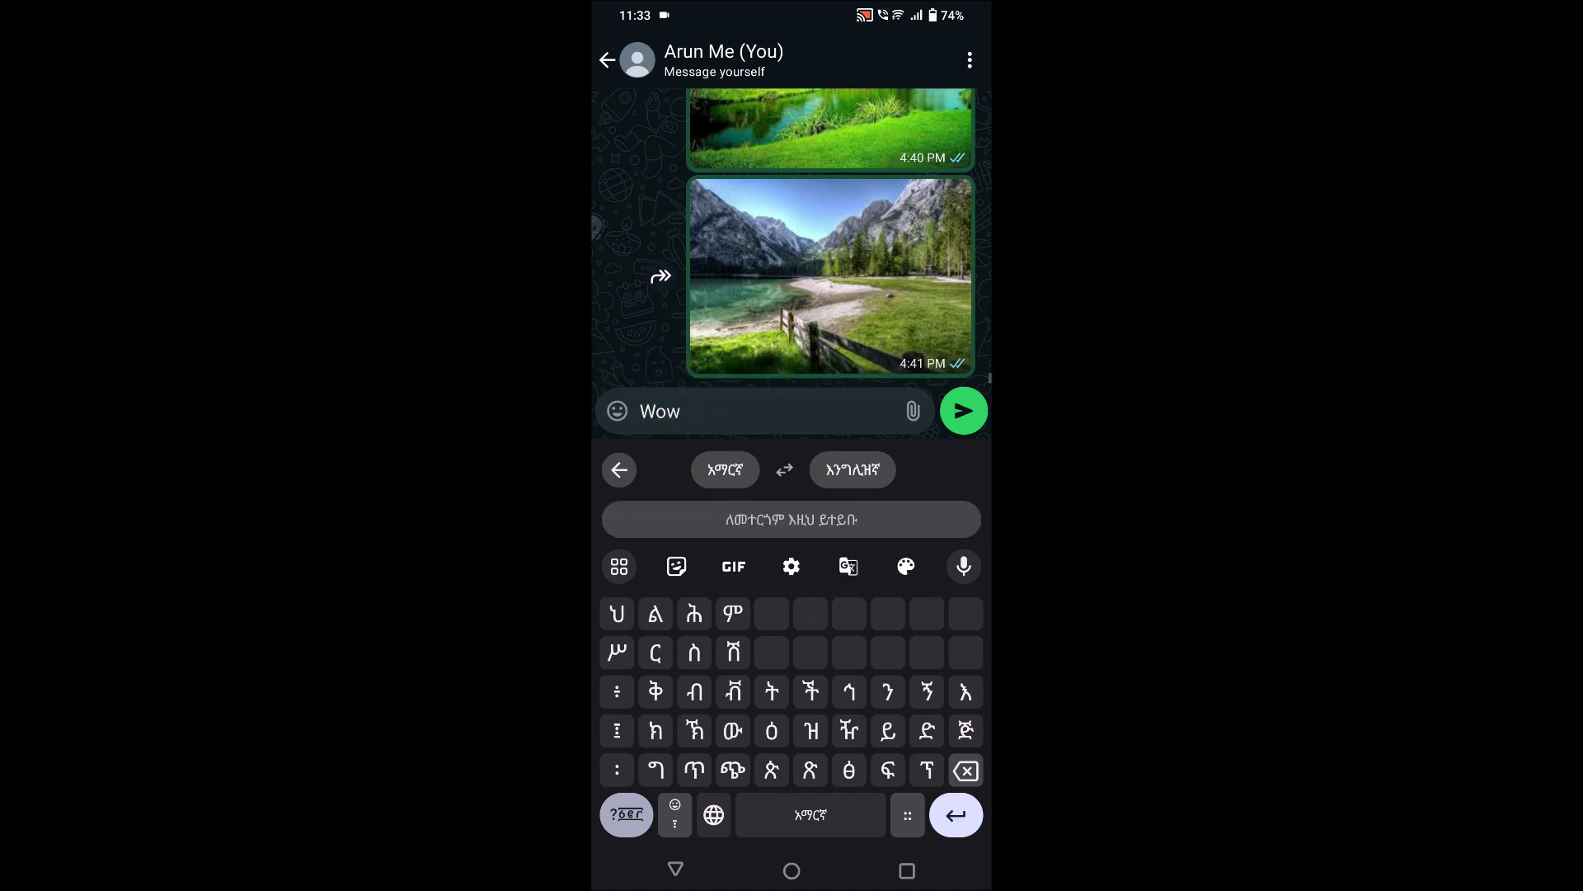
{"action": "left_click", "coordinate": [963, 411]}
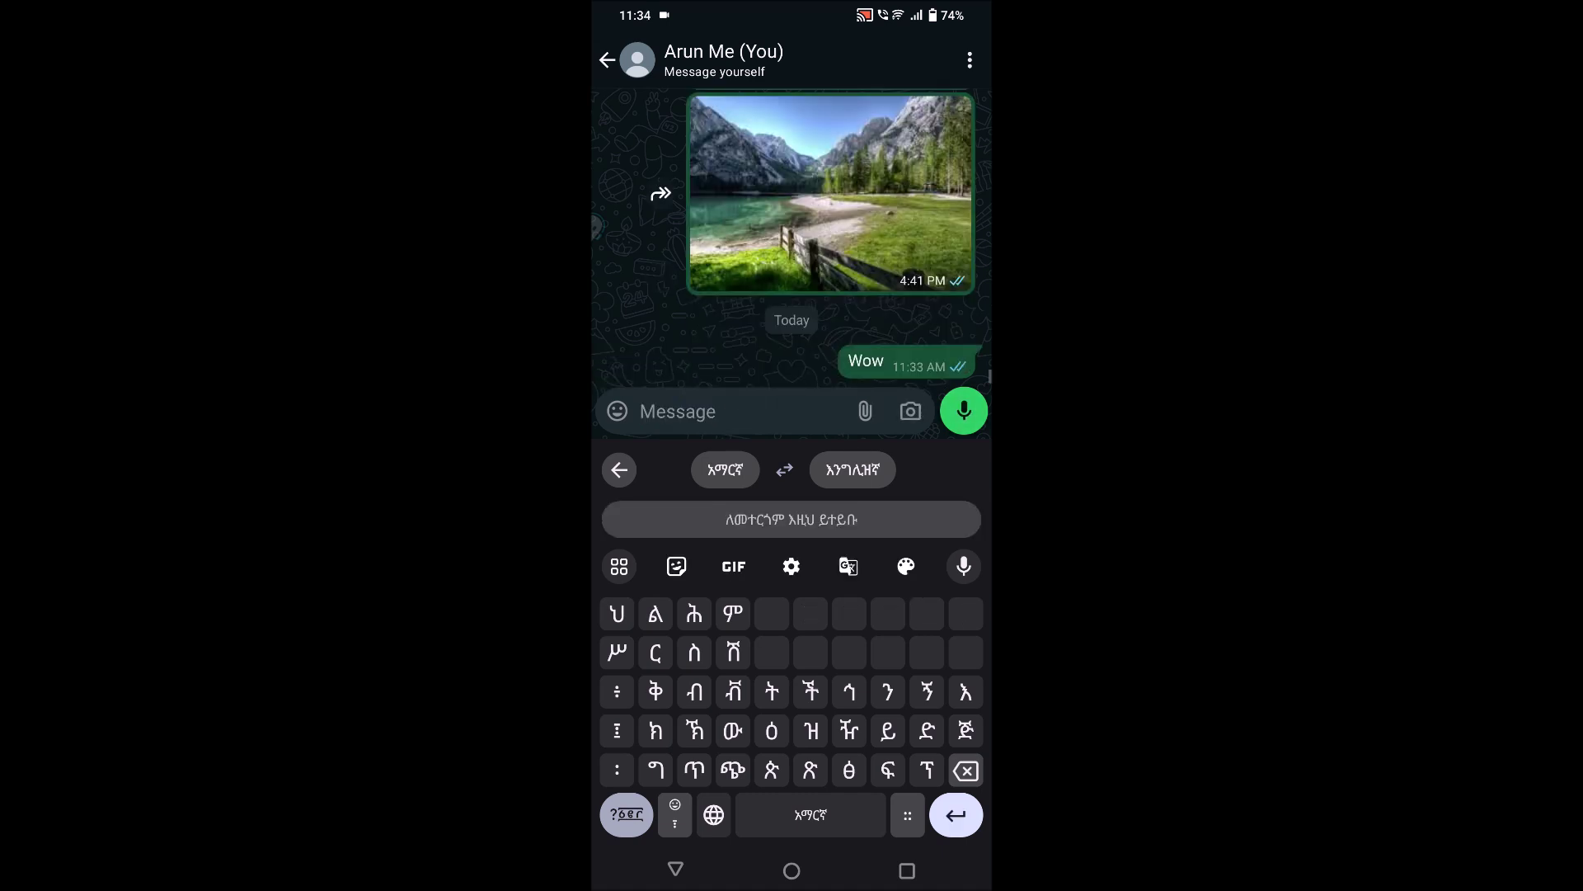